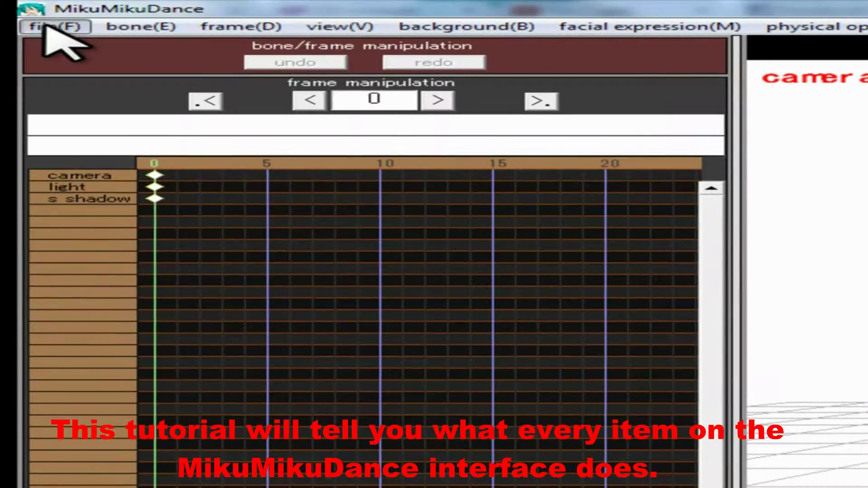
- Open the File menu to reach its render to AVI file entry
click(51, 17)
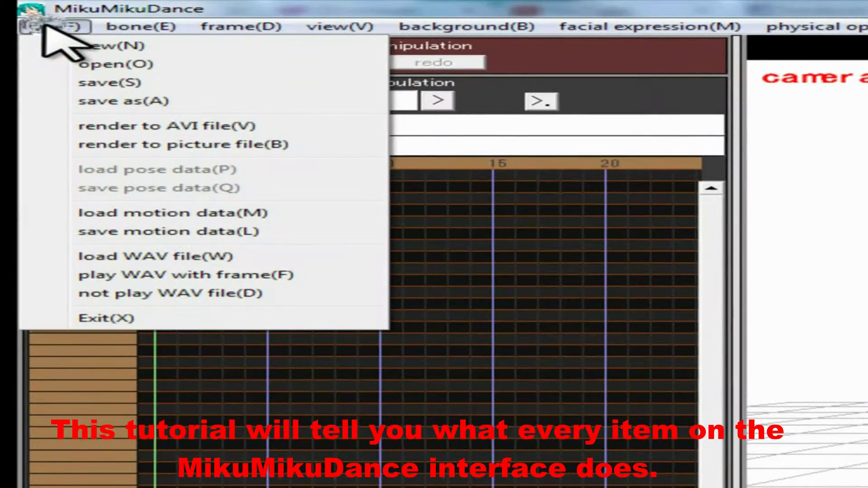
- Start rendering to an AVI file, then close the AVI-out settings
click(147, 127)
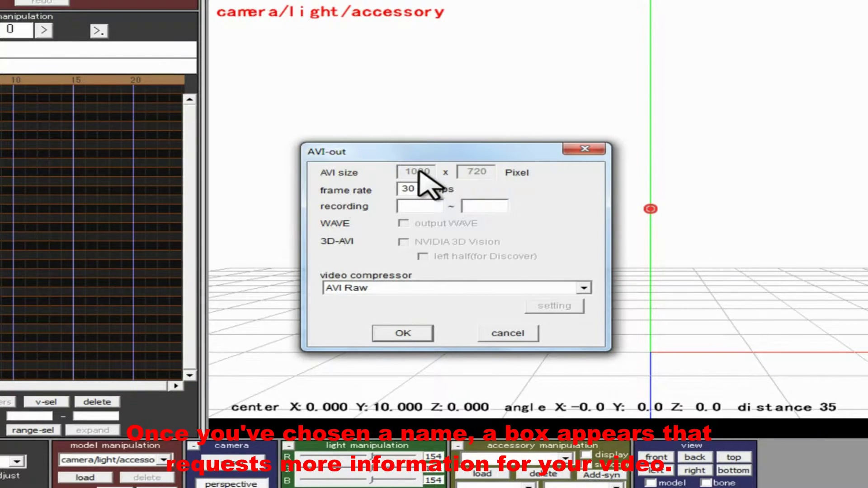
click(586, 150)
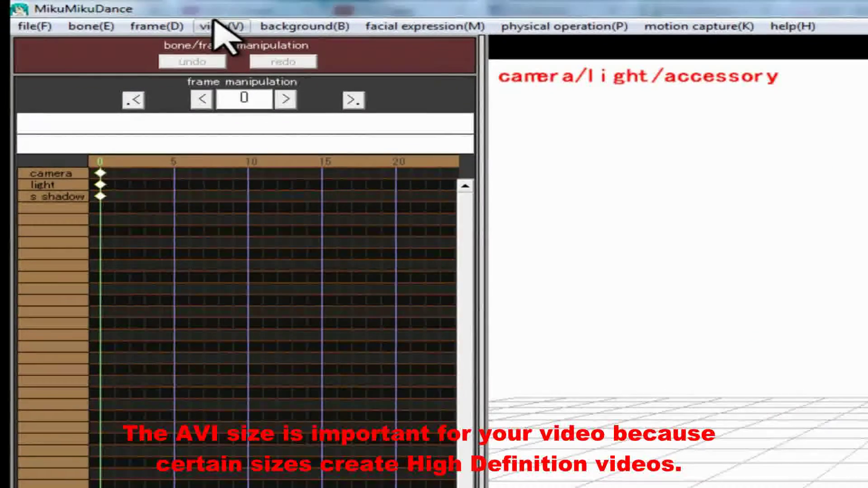
- Set View > screen size to width 1920 and height 1080
click(220, 26)
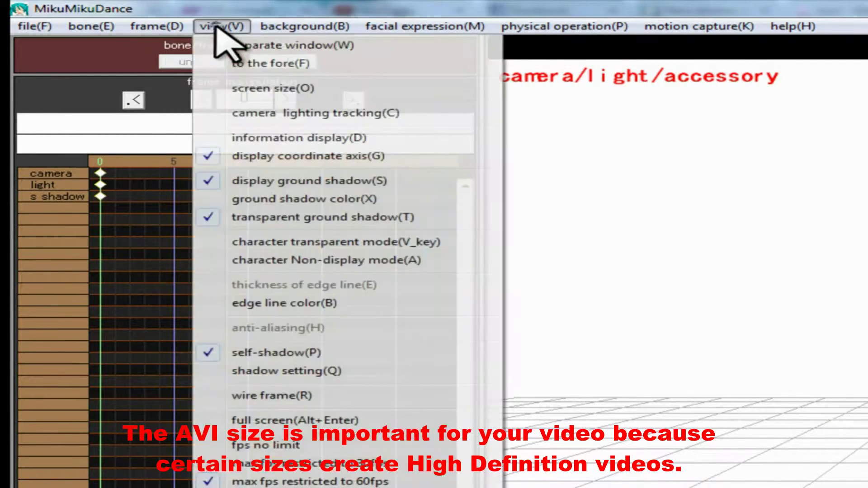
click(271, 88)
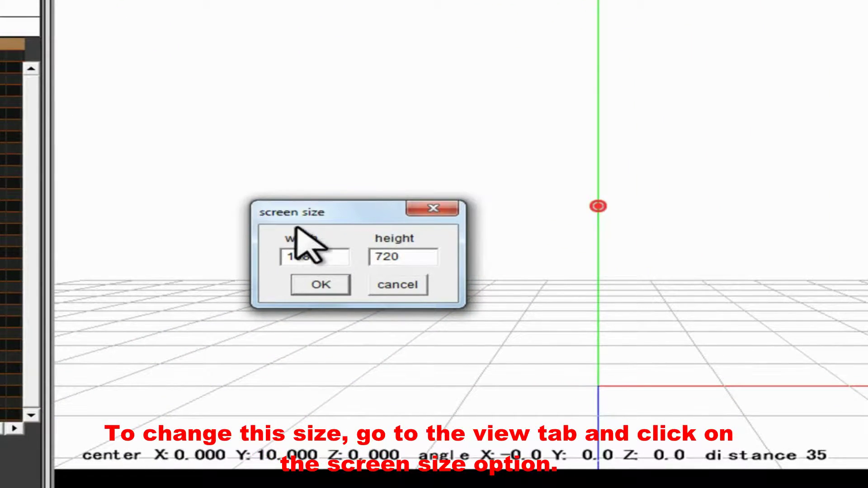
drag(339, 251, 243, 252)
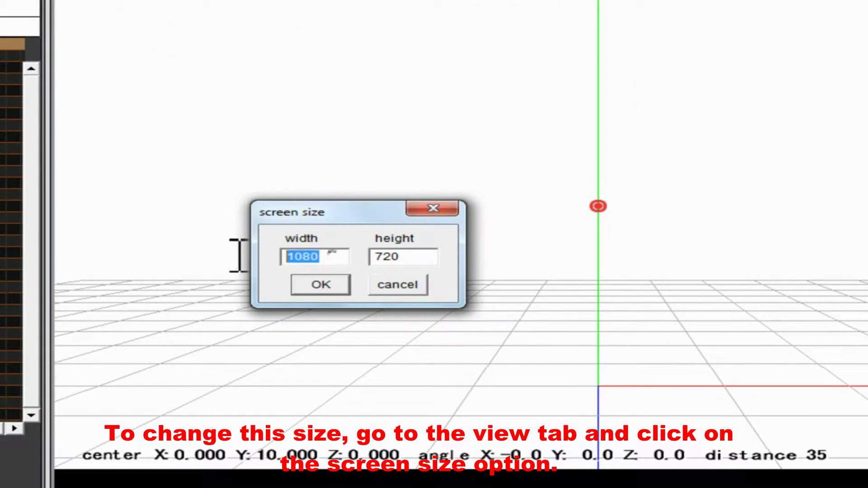
text(1080)
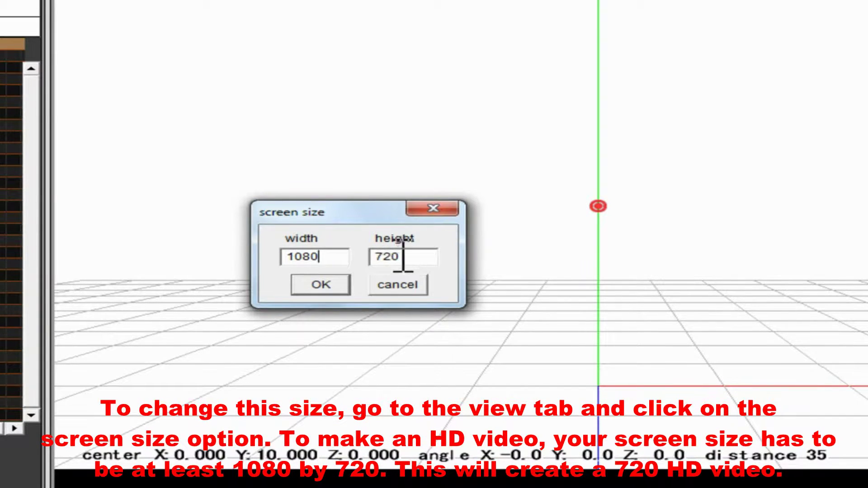
drag(401, 257, 341, 257)
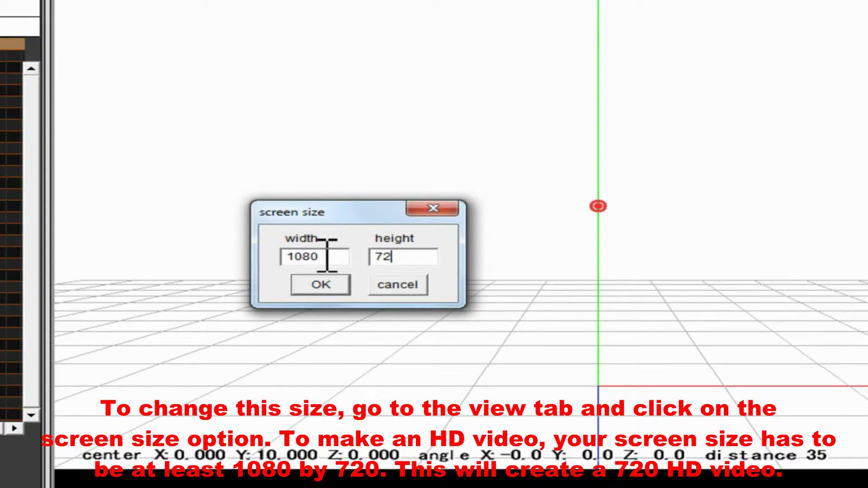
double_click(335, 256)
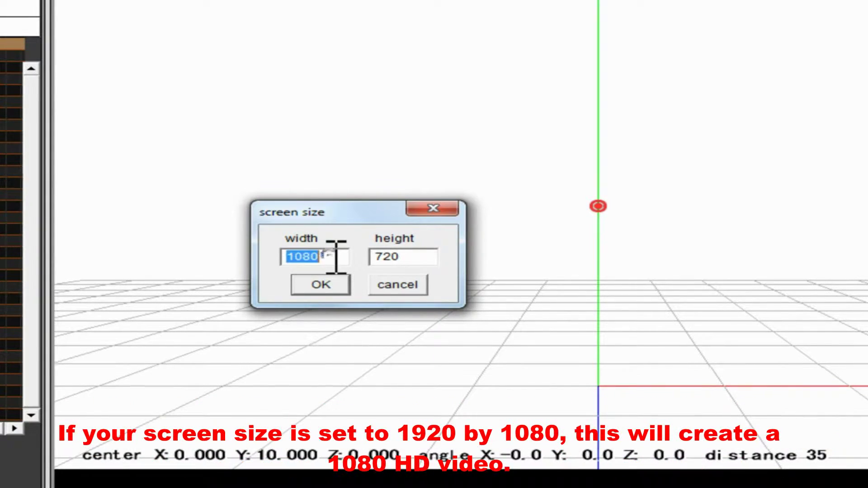
text(1)
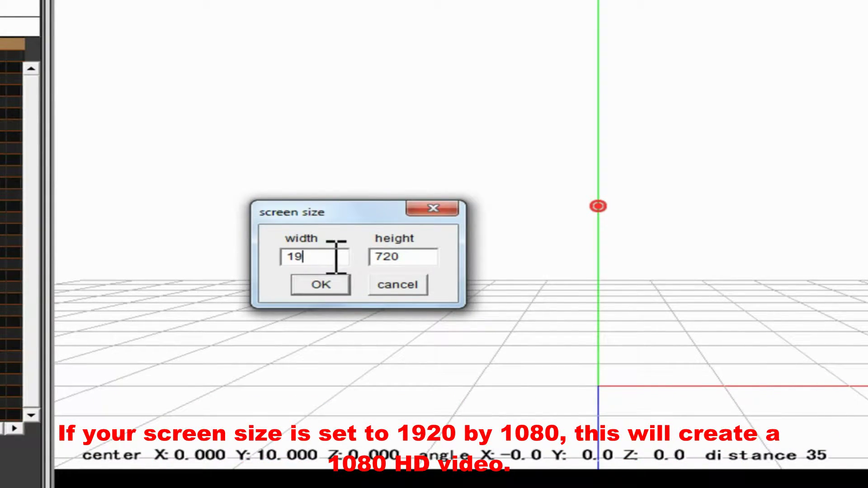
double_click(422, 254)
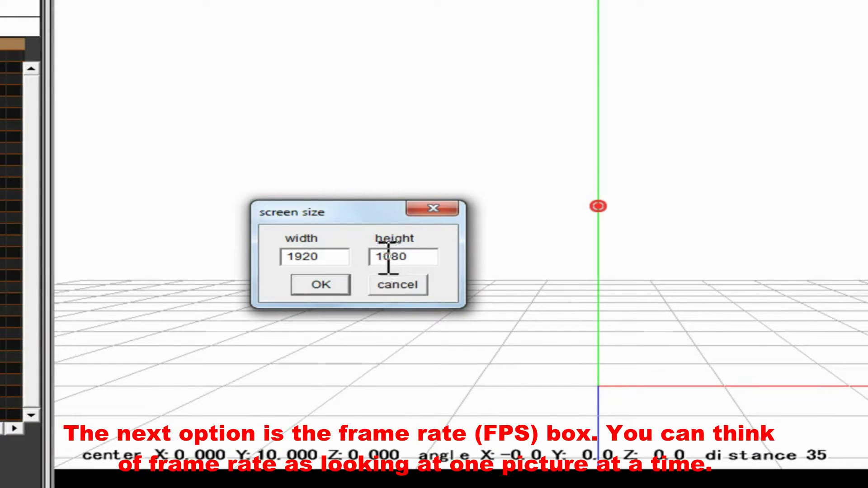
- Confirm the 1920×1080 screen size and set the AVI frame rate to 30 fps
click(325, 286)
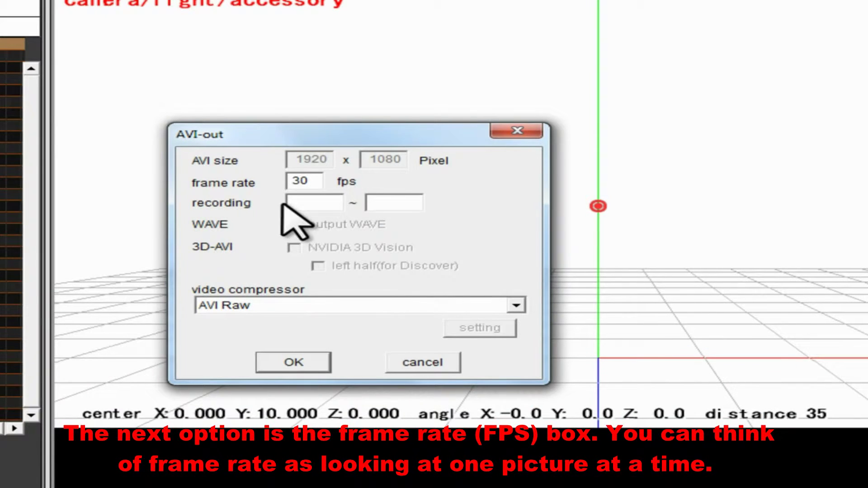
drag(320, 181, 262, 178)
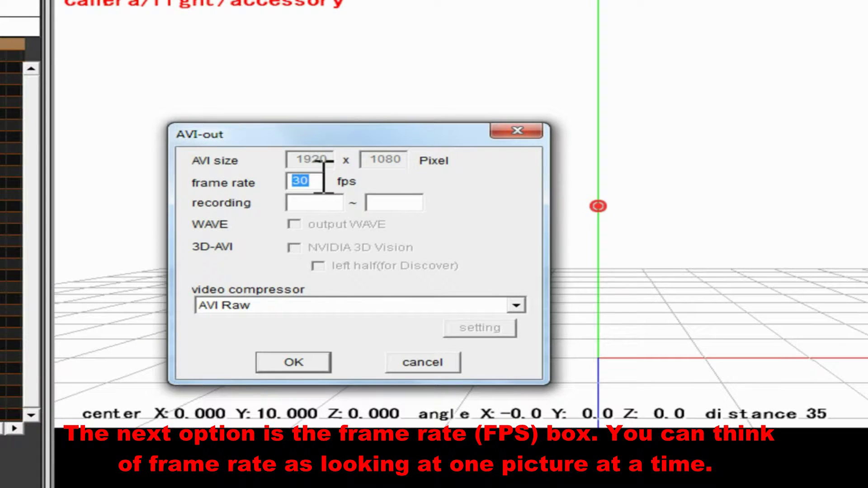
key(BackSpace)
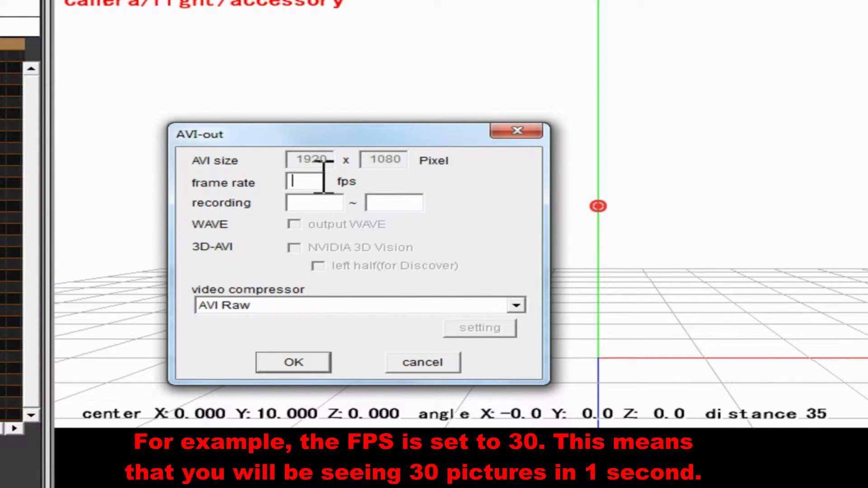
text(30)
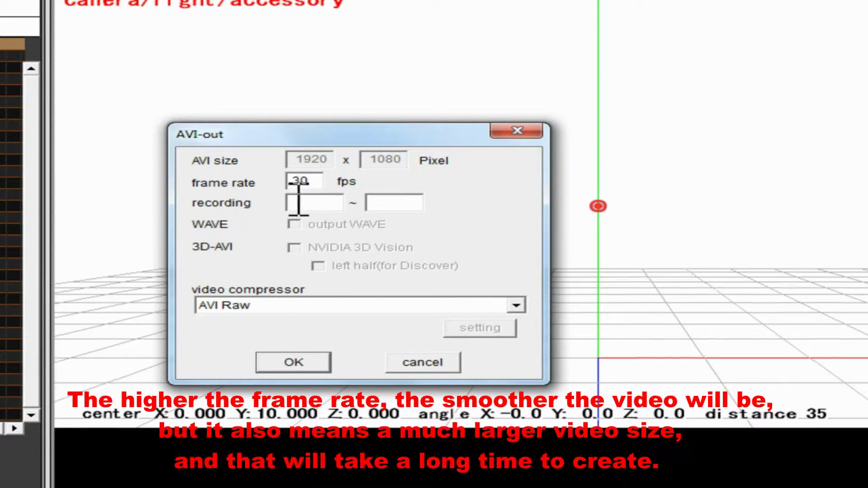
click(318, 203)
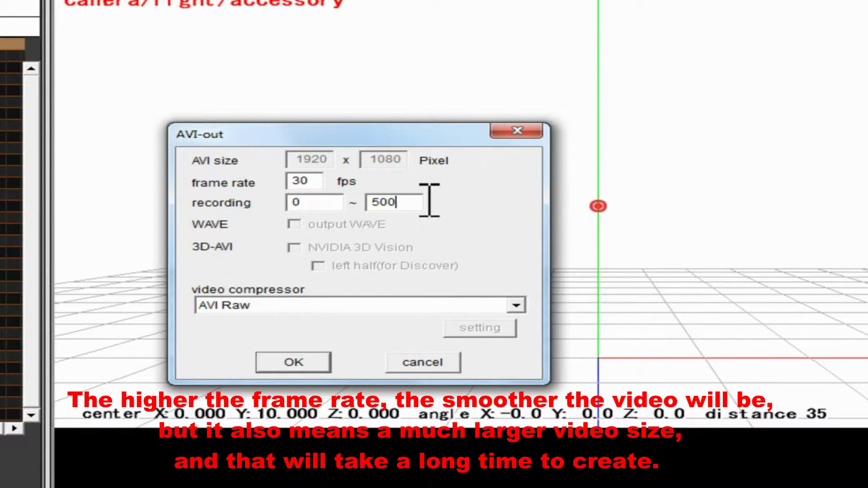
- Re-enter the recording end frame 500, then clear the recording range boxes
drag(413, 202, 370, 202)
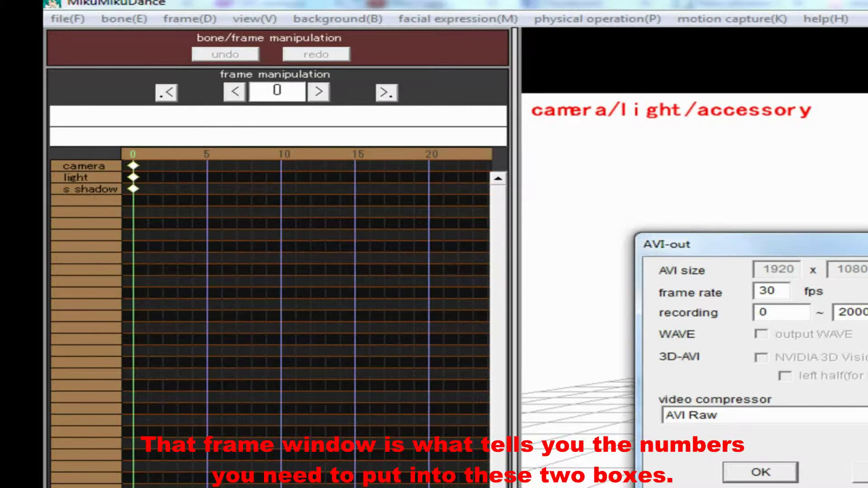
text(500)
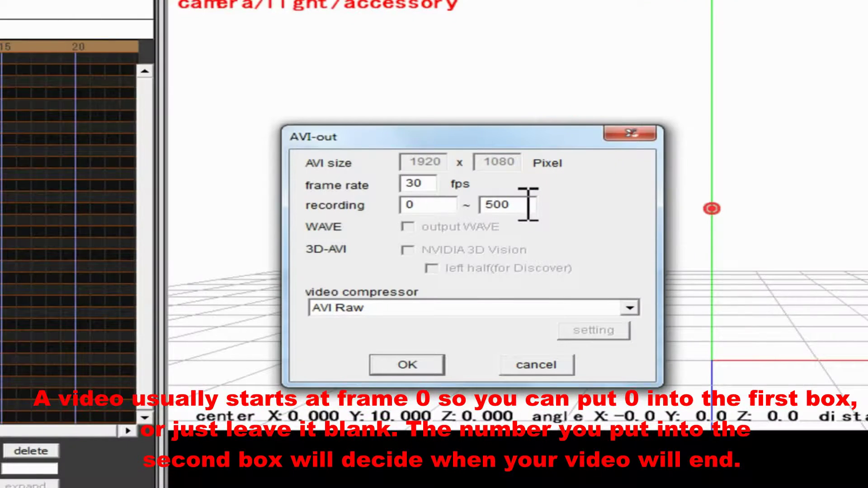
drag(527, 205, 485, 205)
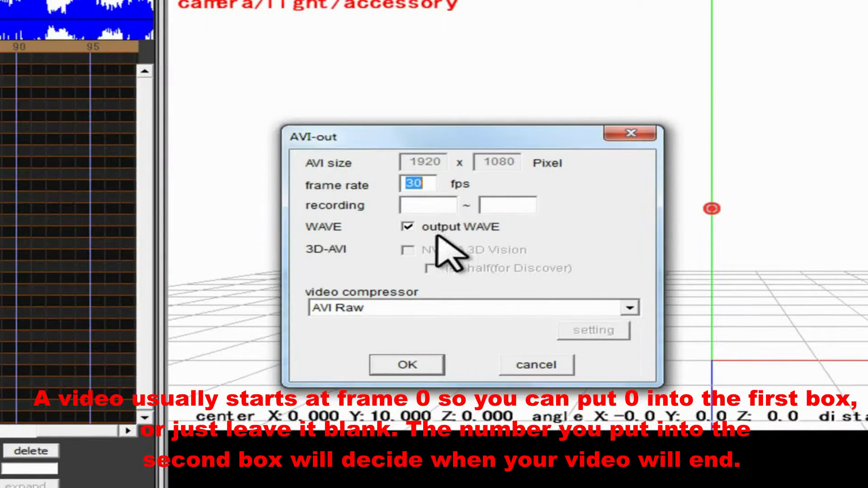
- Turn on output WAVE in AVI-out and load a WAV music file via File > load WAV file
click(408, 227)
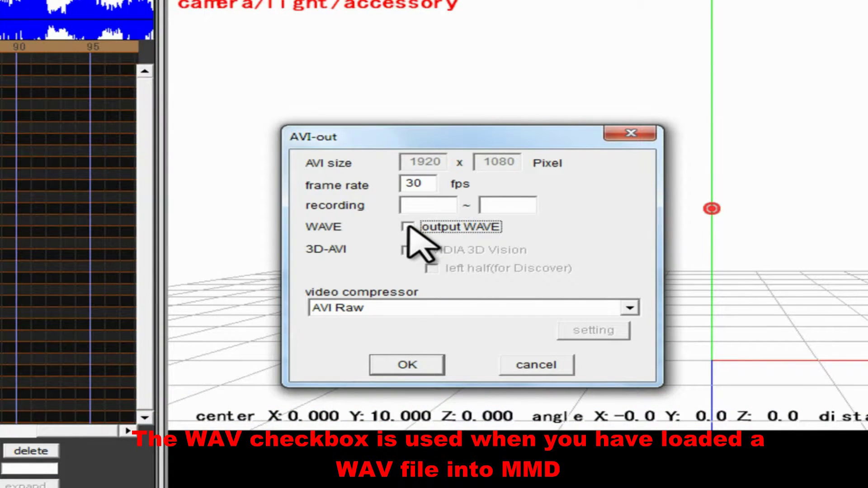
click(408, 226)
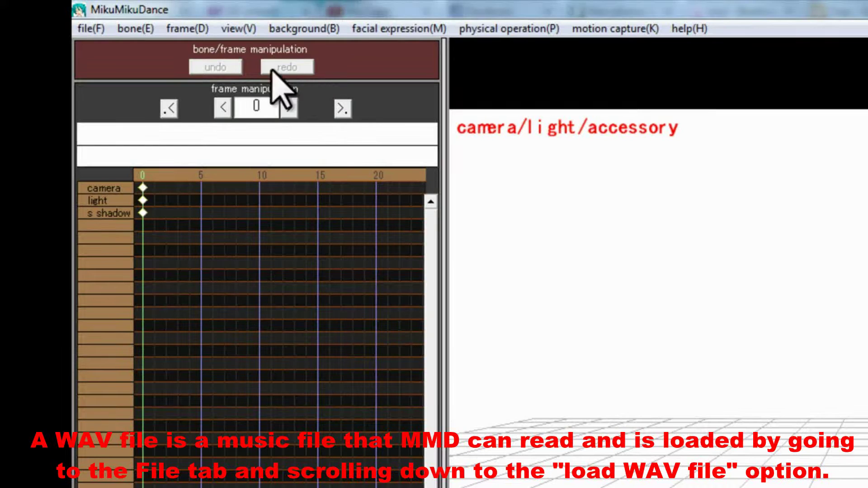
click(91, 29)
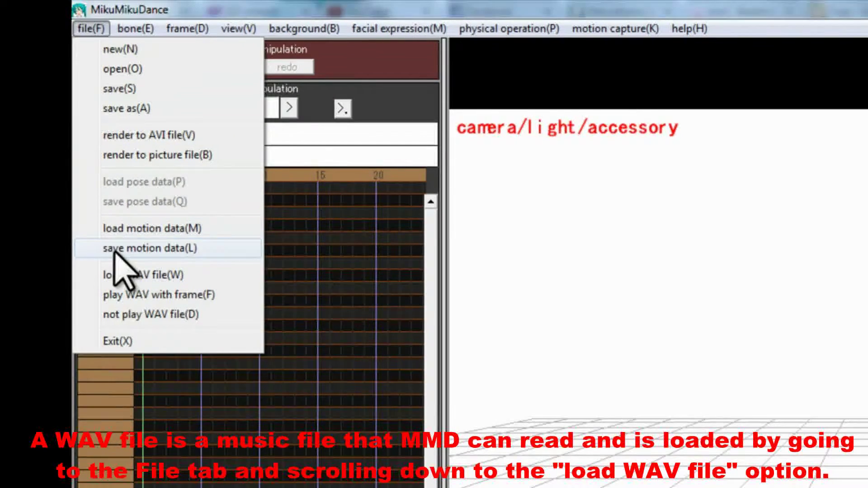
click(120, 275)
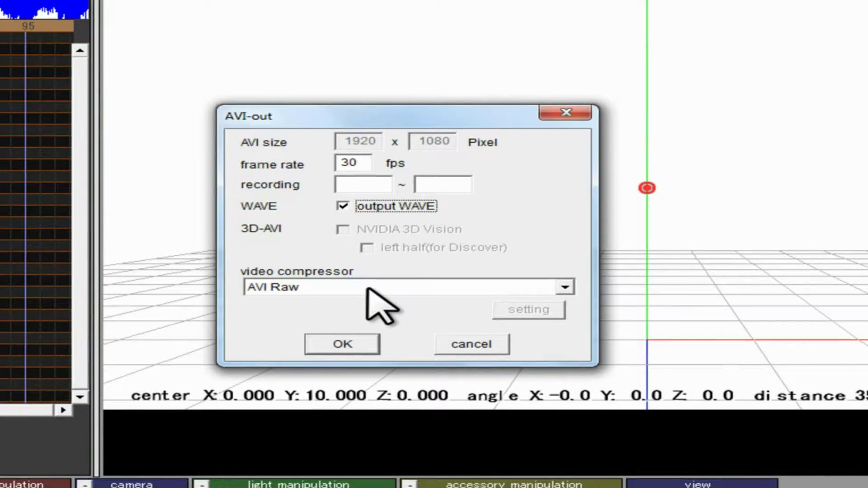
- Select the recording end frame box and open the video compressor dropdown
click(460, 184)
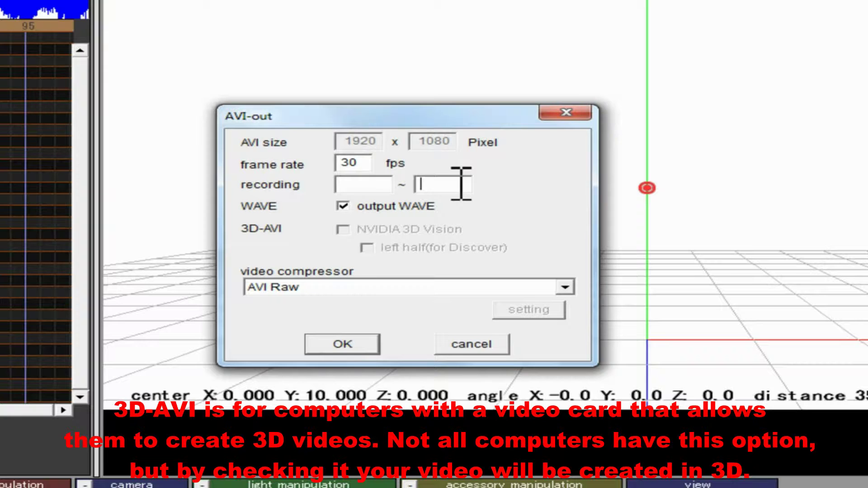
click(399, 288)
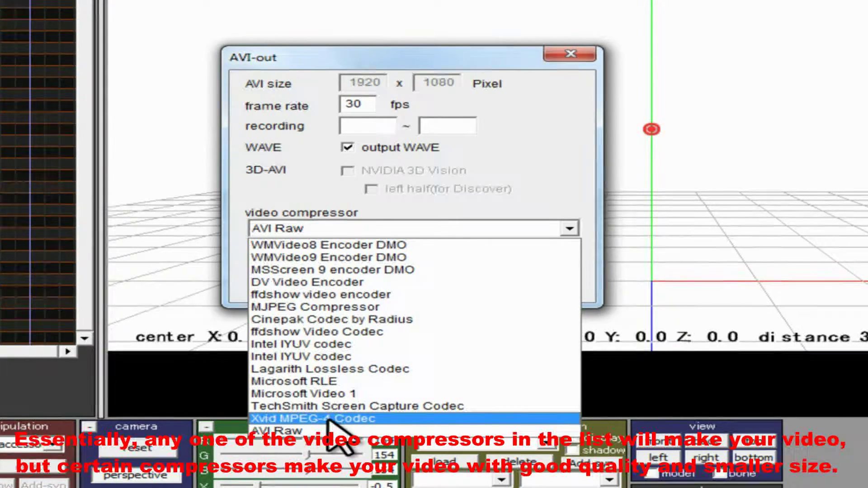
- Pick Xvid MPEG-4 Codec from the AVI-out video compressor list
click(329, 419)
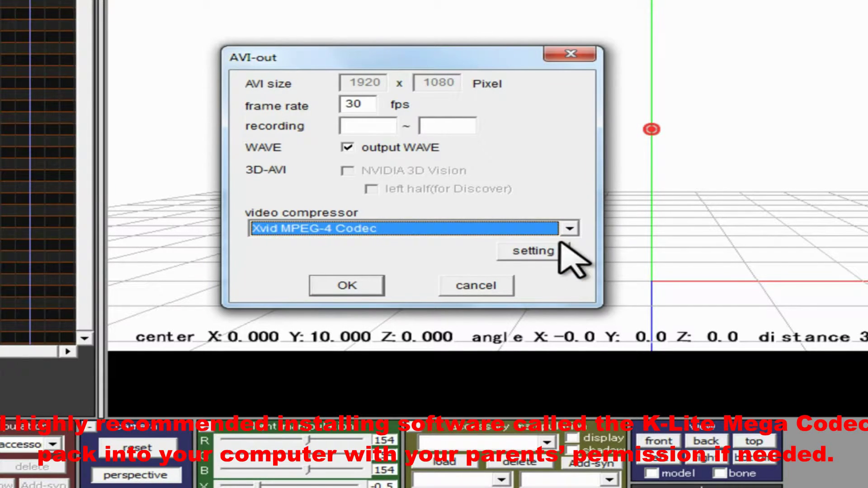
click(538, 228)
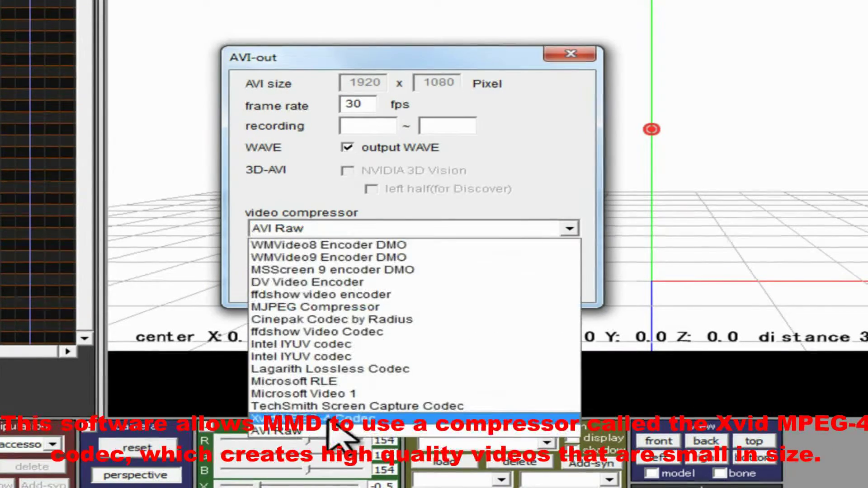
click(537, 228)
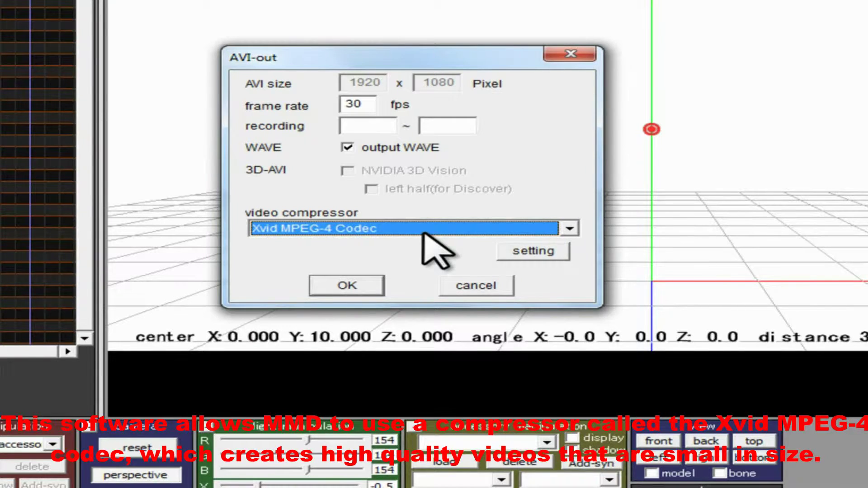
- In the Xvid codec settings, choose the DivX 1080HD profile
click(545, 252)
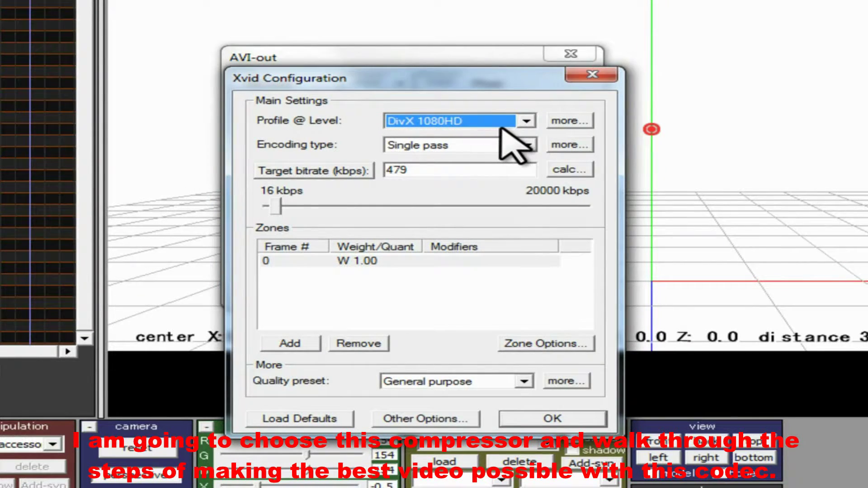
click(526, 121)
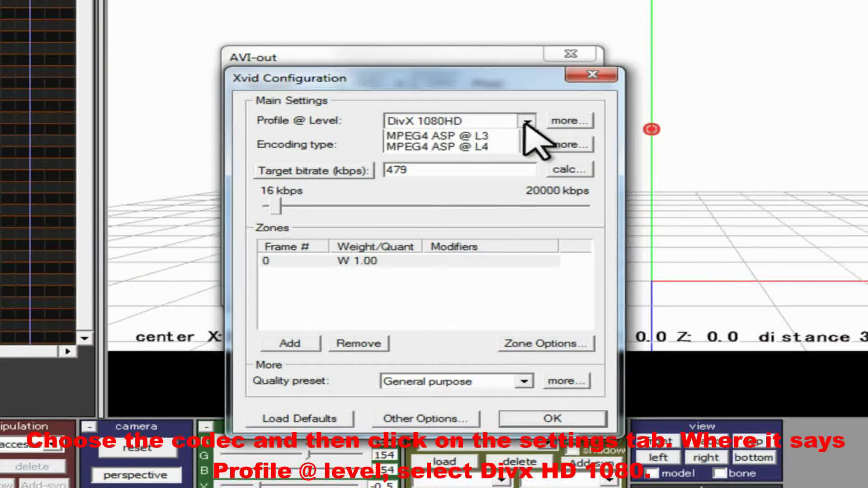
drag(534, 264, 557, 204)
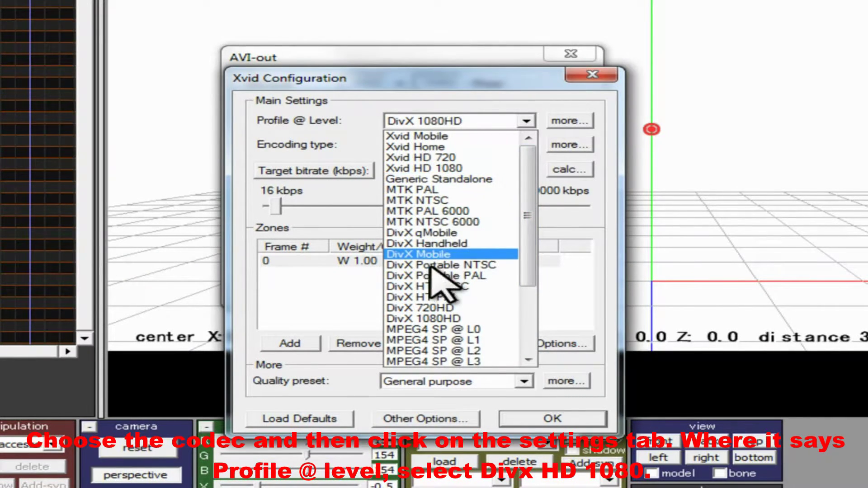
click(436, 317)
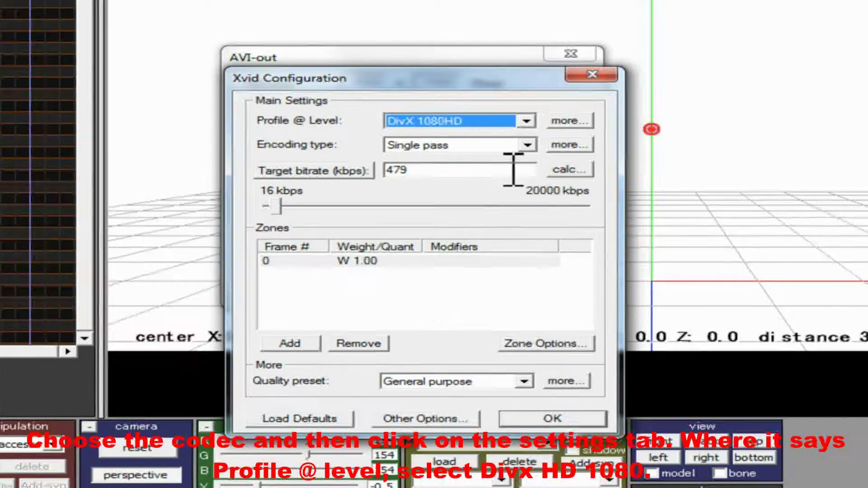
- Keep single-pass encoding, set the rate target back to bitrate, and enter 15613 kbps
click(527, 143)
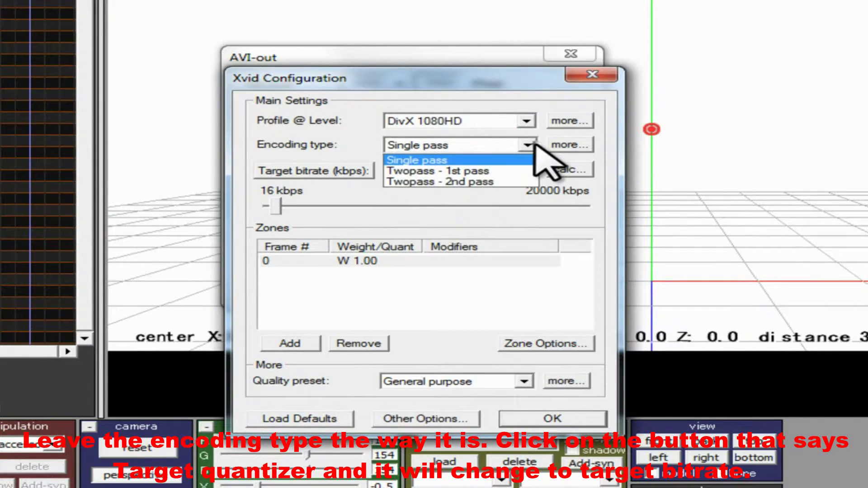
click(530, 142)
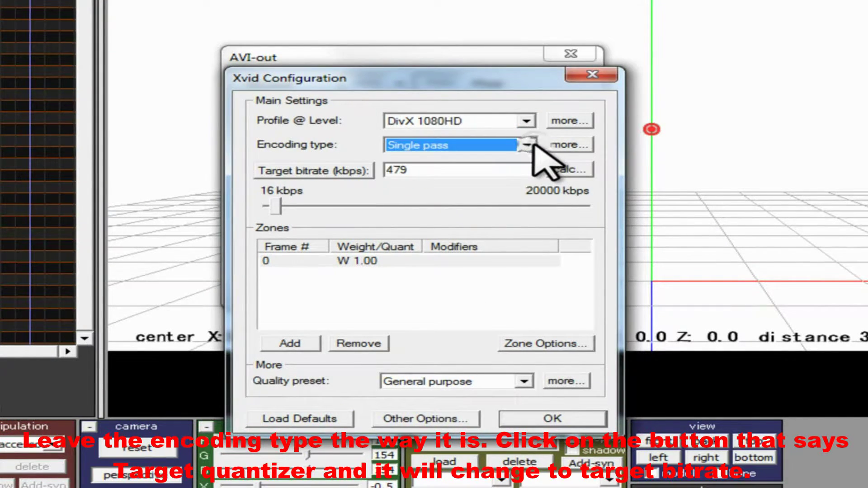
click(331, 172)
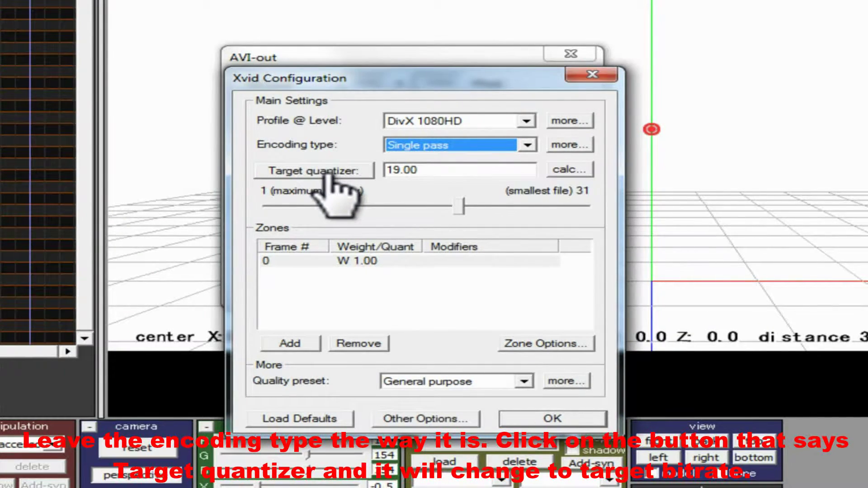
click(332, 172)
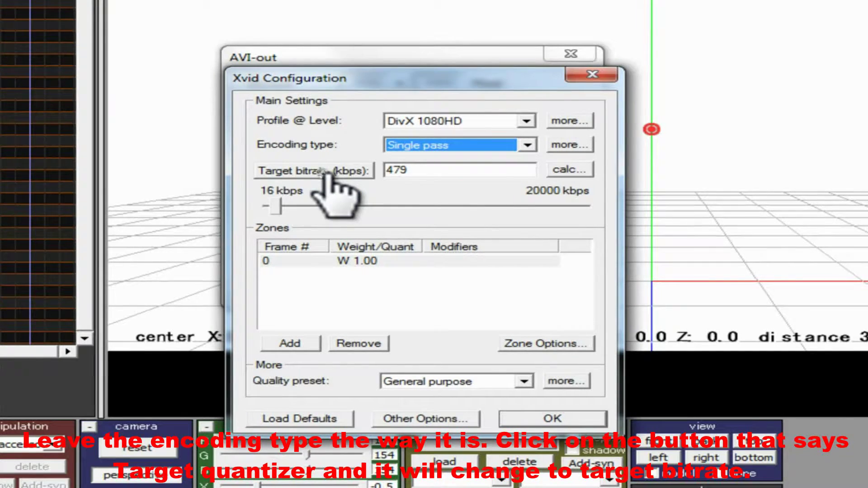
click(457, 171)
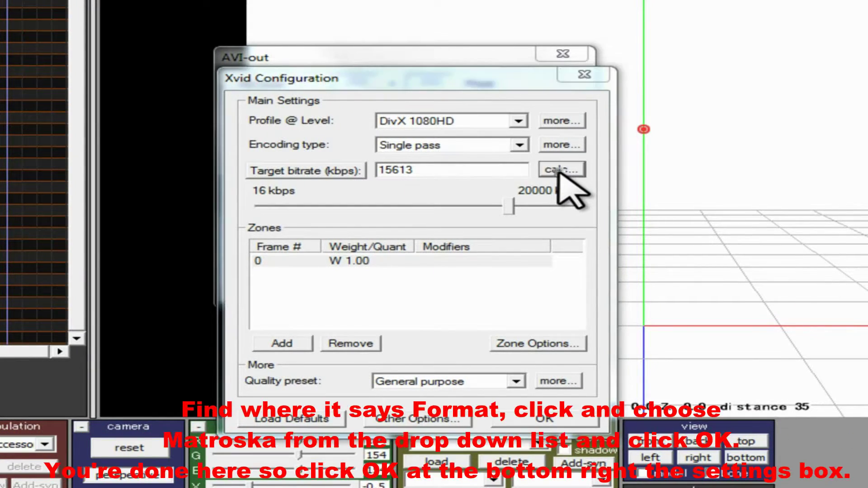
- Set the bitrate calculator format to Matroska and confirm both the calculator and Xvid Configuration
click(569, 169)
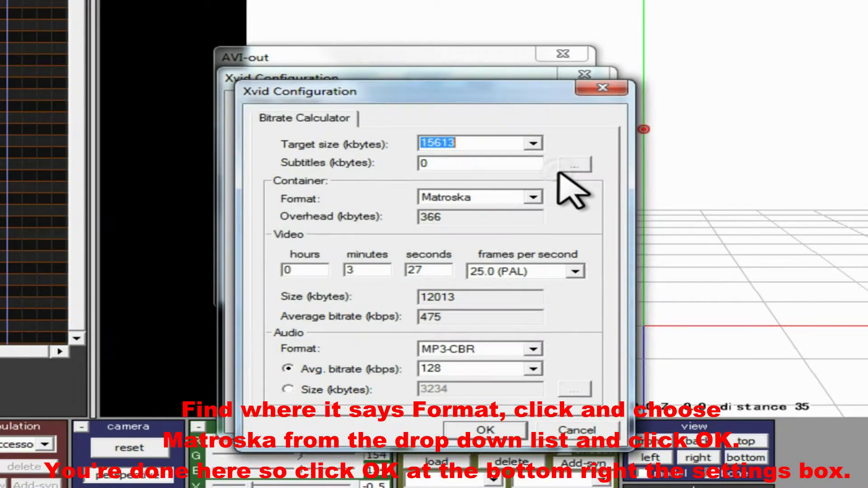
click(533, 197)
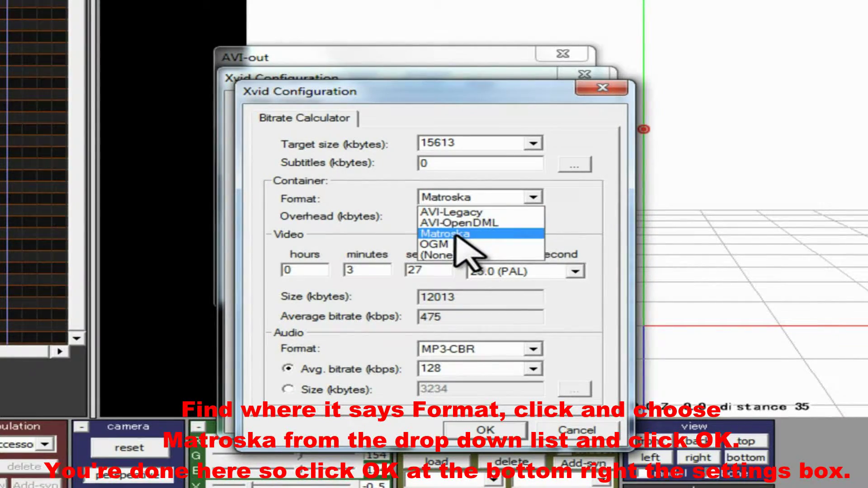
click(454, 233)
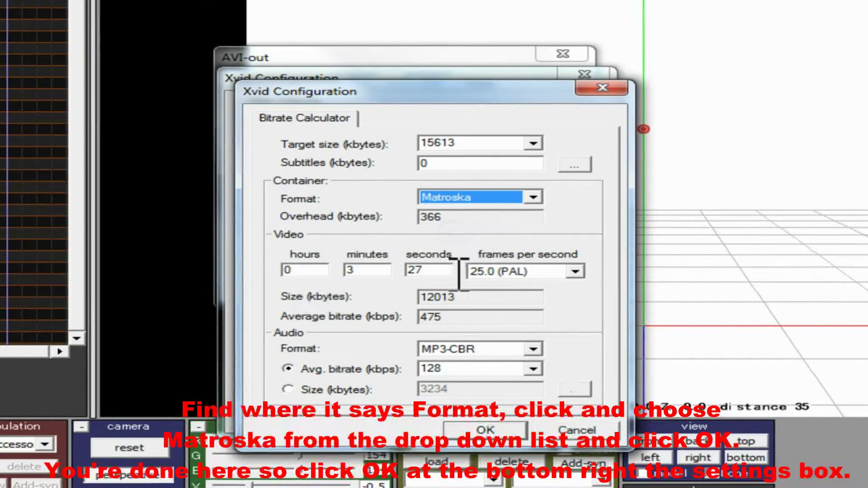
click(491, 431)
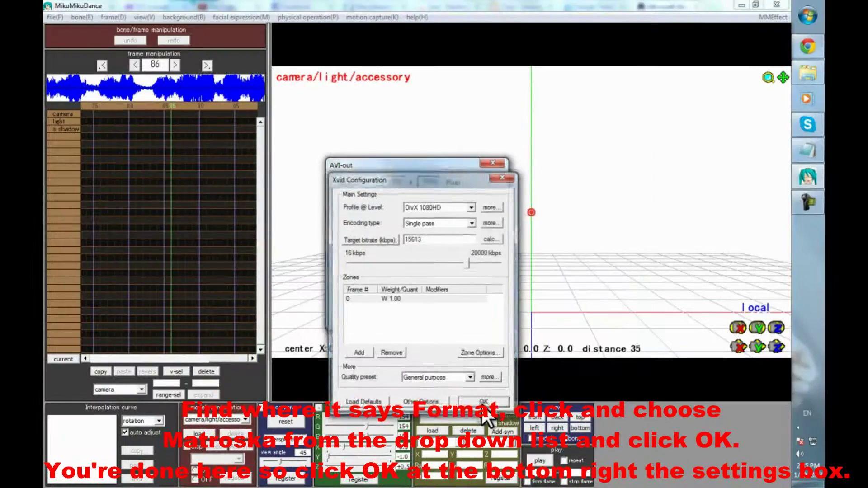
click(541, 419)
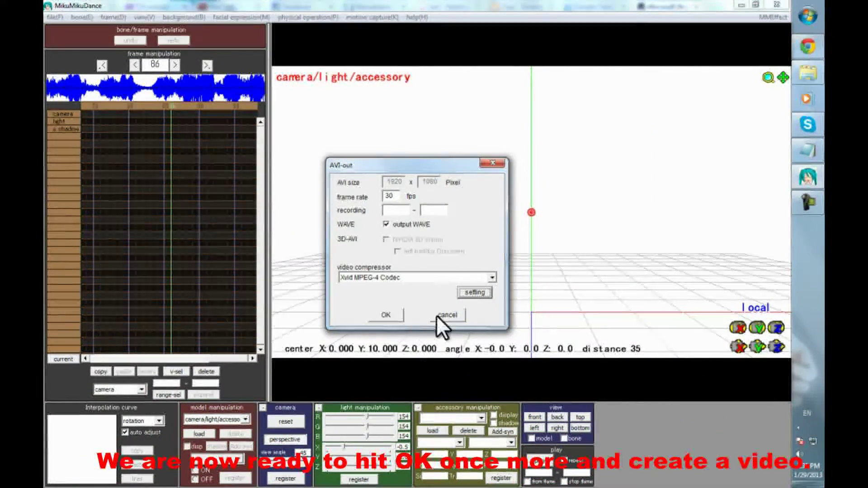
- Render the view to a picture named 'spank' on the Desktop and confirm it's a 7.91 MB bitmap
drag(443, 316, 427, 284)
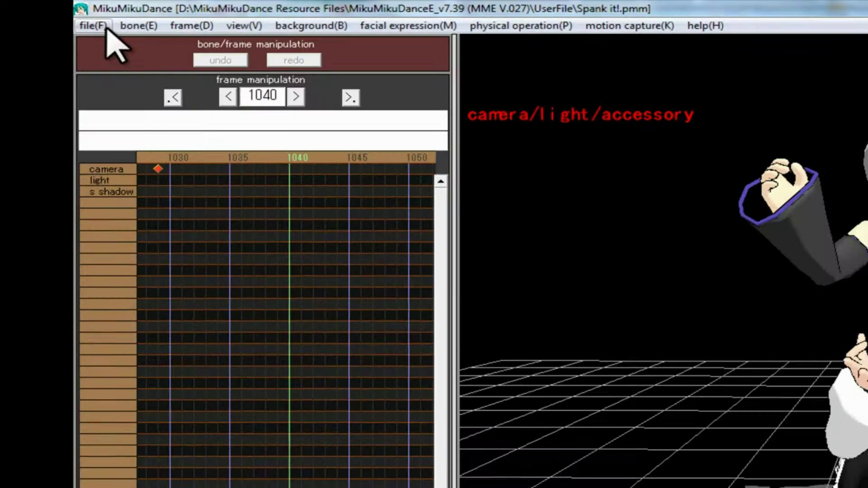
click(102, 26)
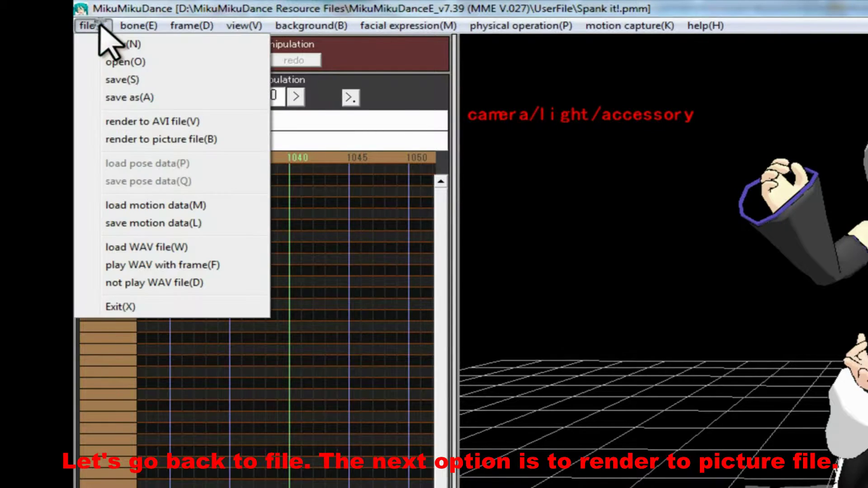
click(162, 140)
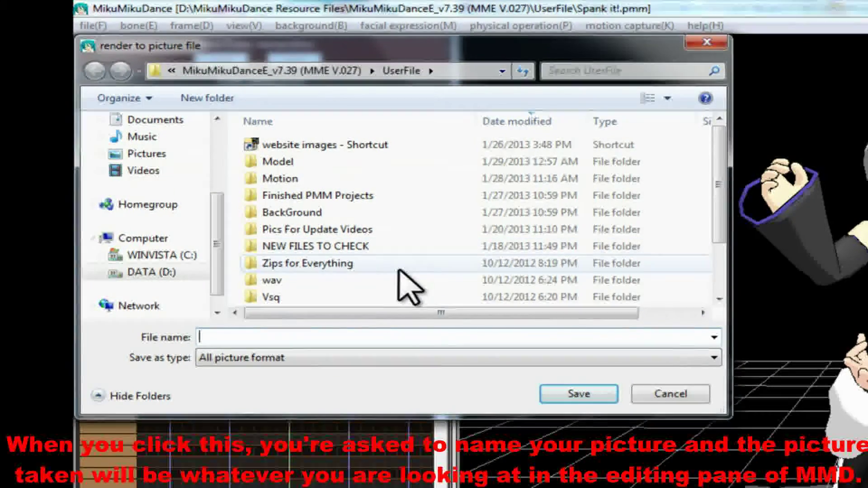
text(sd)
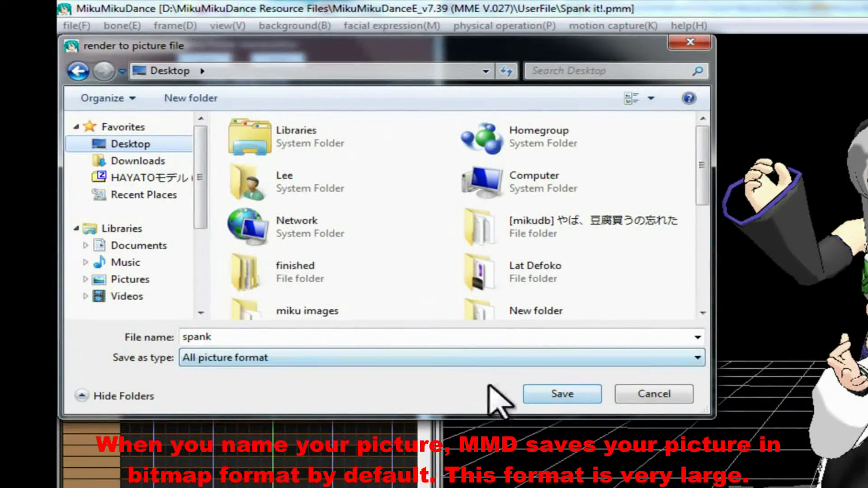
click(551, 394)
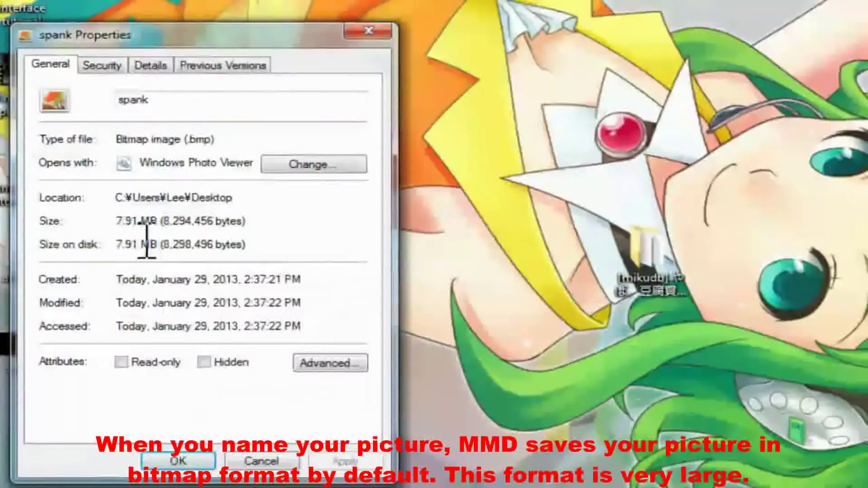
drag(180, 221, 126, 220)
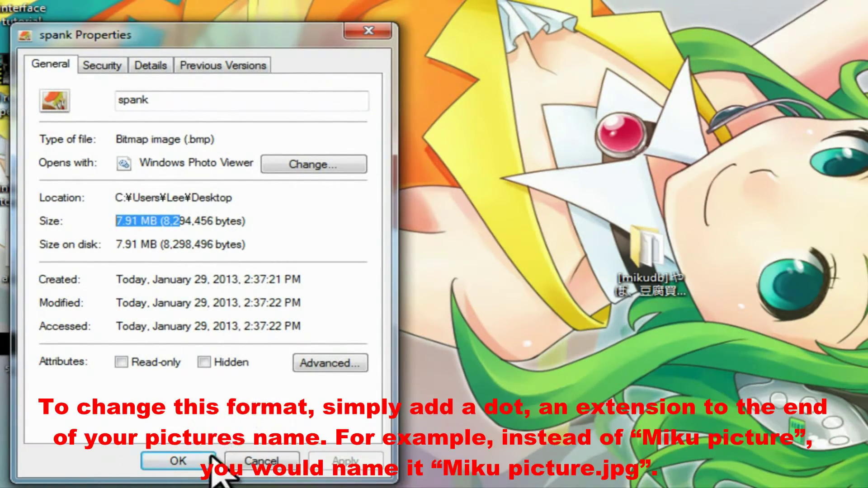
- Close the bitmap's properties and enter 'spank.jpg' as the new picture file name
click(232, 253)
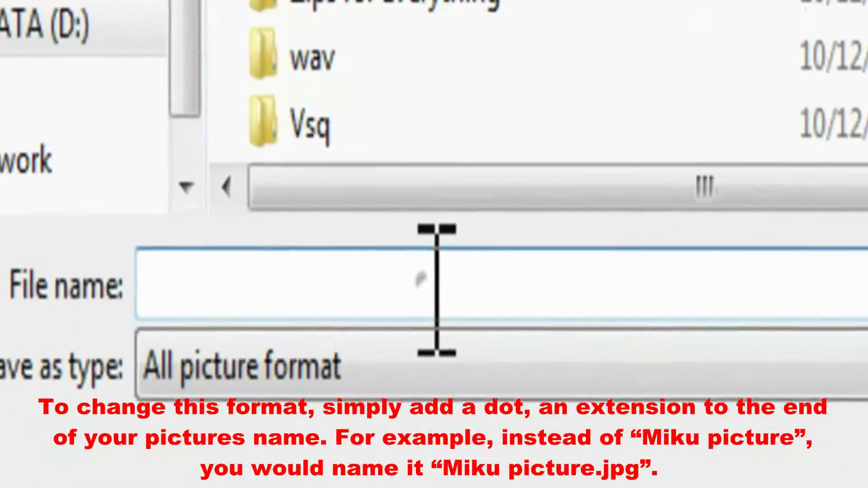
click(378, 418)
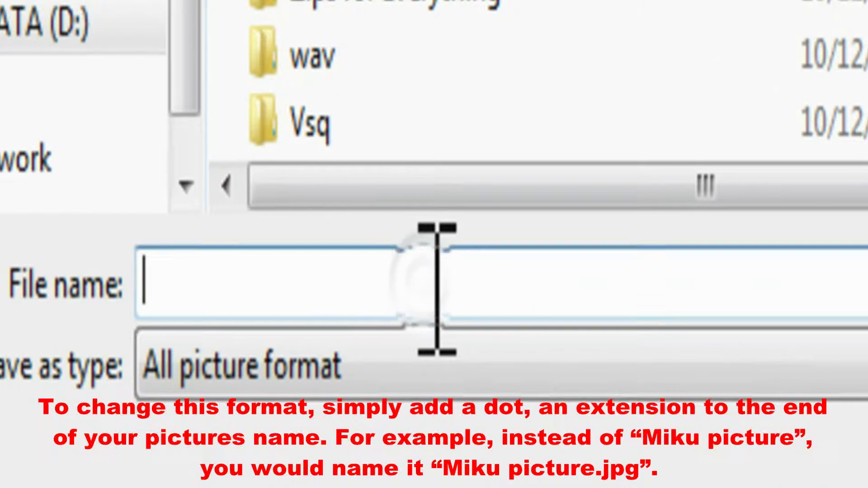
text(spank.j)
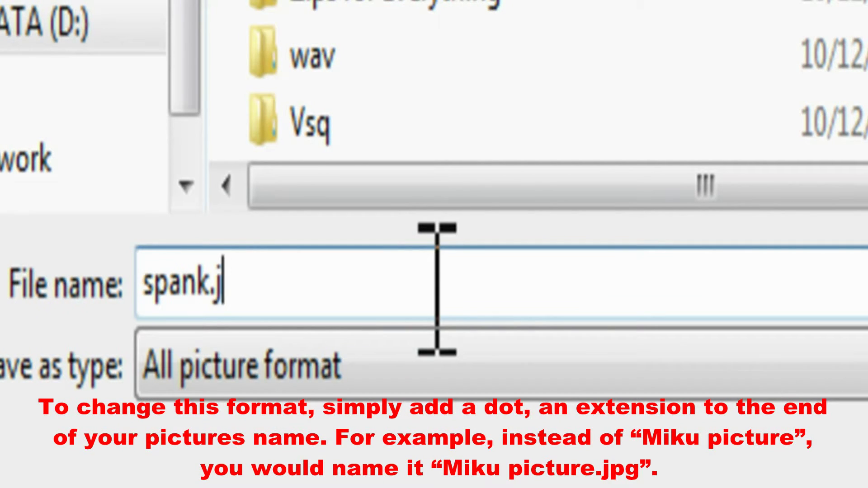
text(pg)
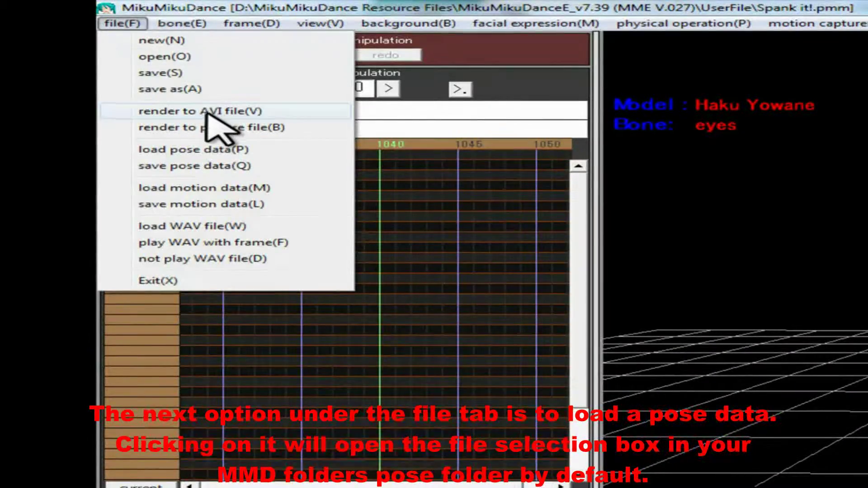
- Open the load pose data browser, inspect the Pose folder path, then cancel without loading
click(216, 149)
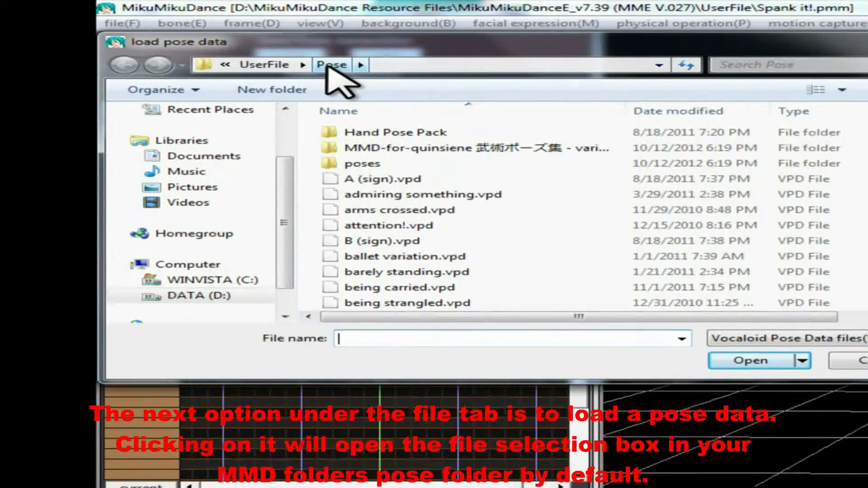
click(445, 66)
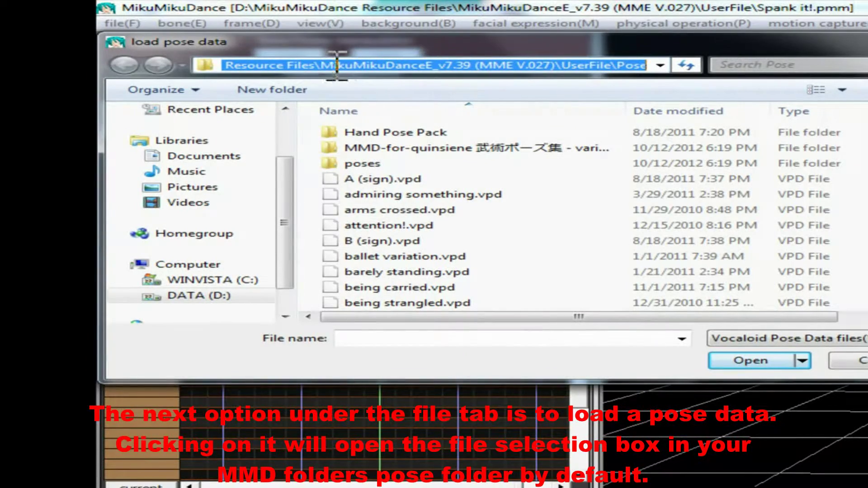
drag(305, 66, 213, 66)
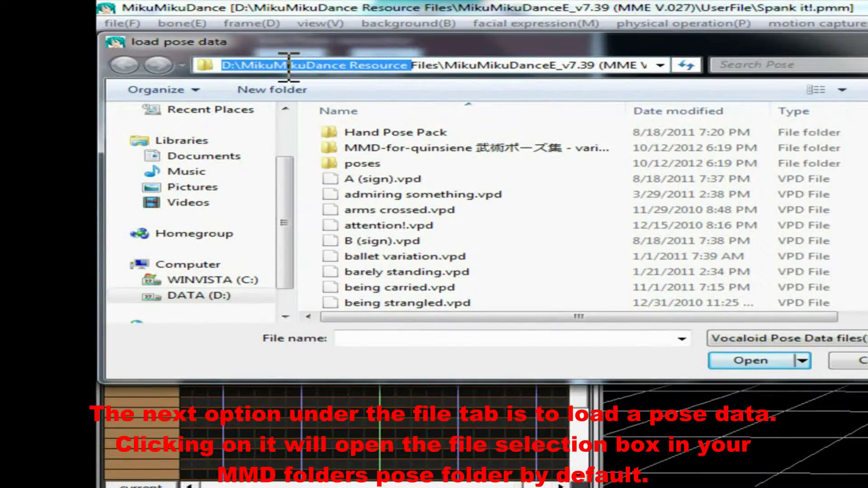
drag(288, 65, 692, 68)
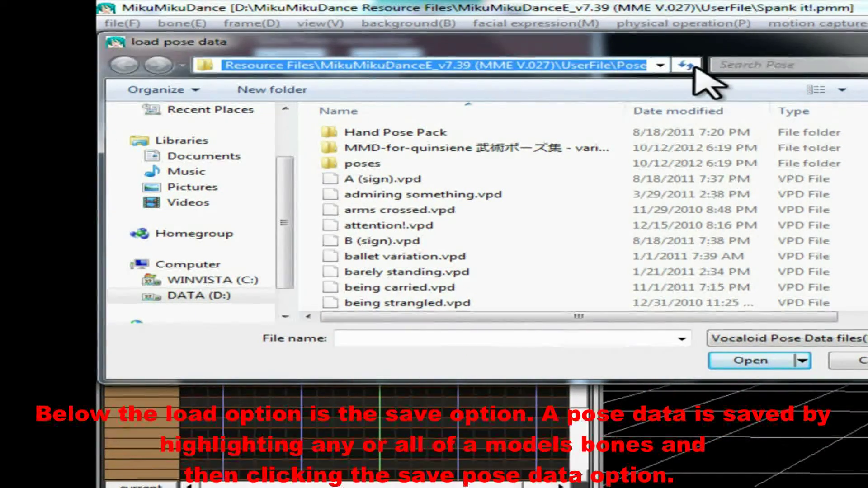
key(Escape)
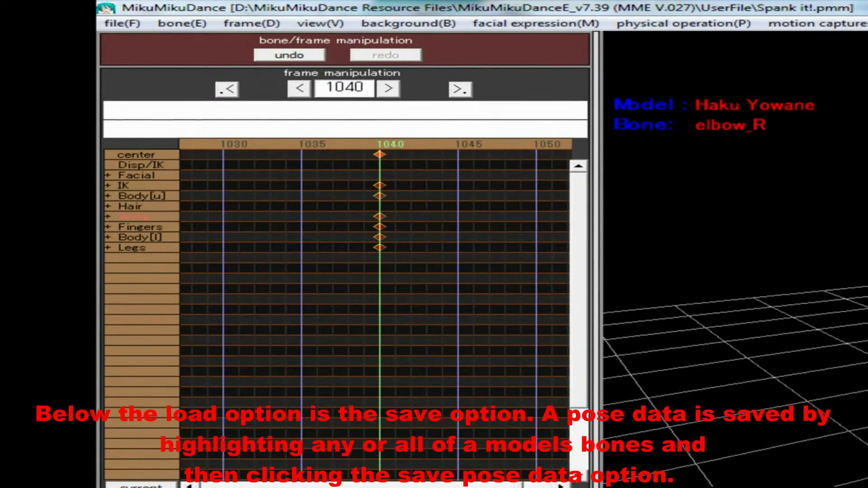
- Clear the bone selection on the standing model and orbit the view closer to both models
key(Escape)
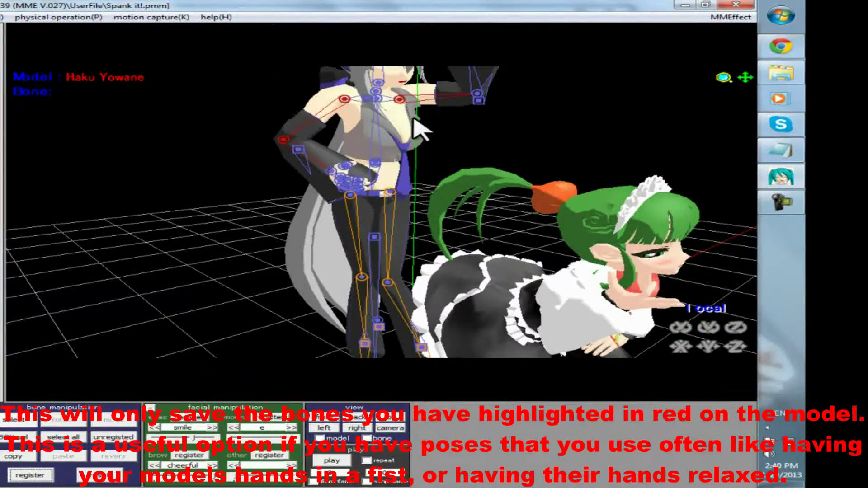
click(377, 91)
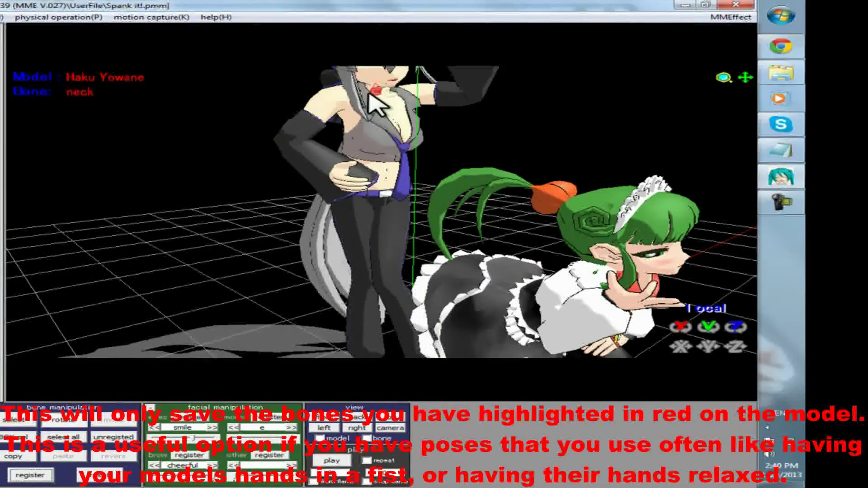
click(404, 149)
scroll(403, 153, down, 5)
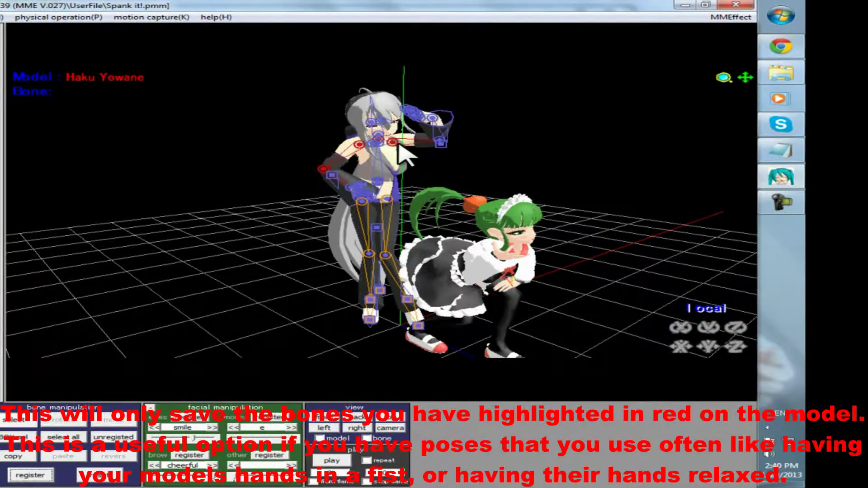
right_drag(402, 152, 388, 148)
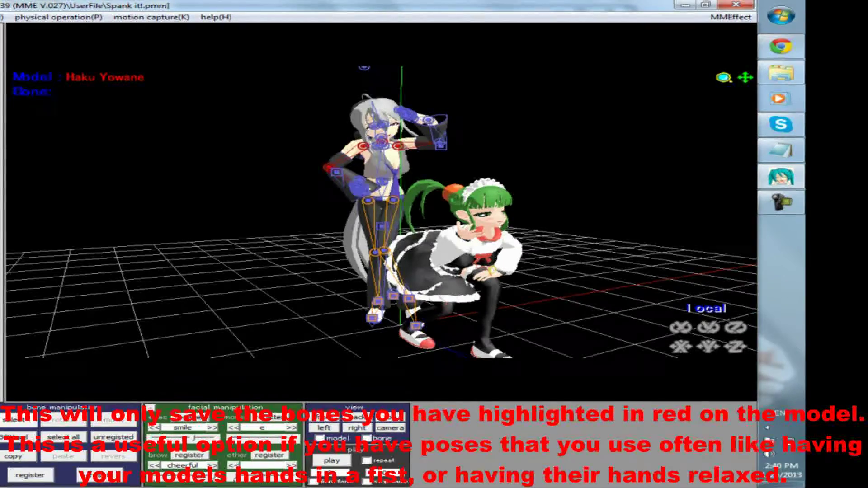
- Save the current pose as a pose data file named 'save'
click(0, 229)
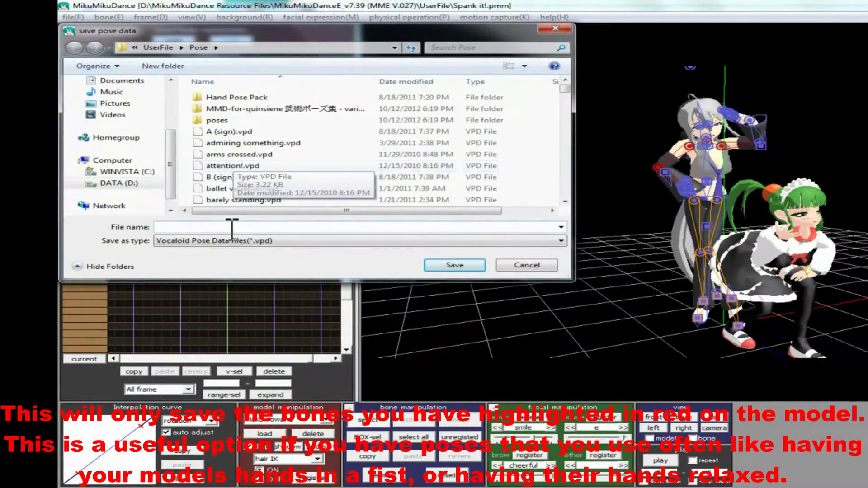
click(231, 226)
text(s)
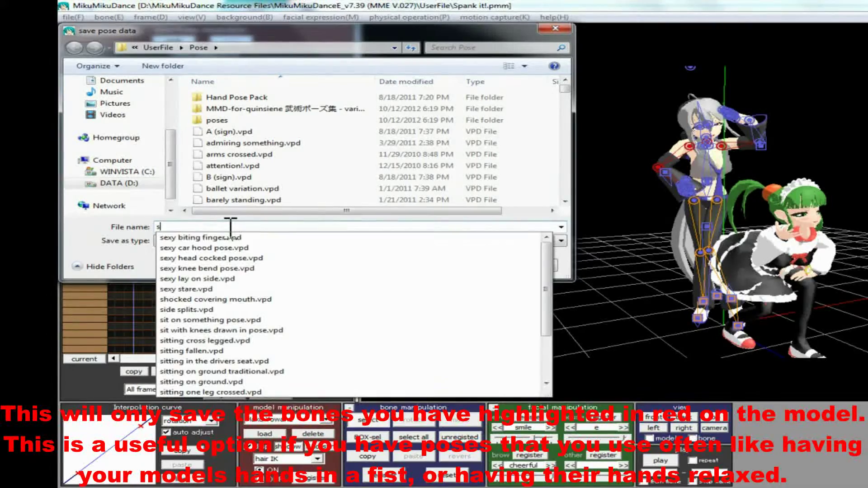
text(ave)
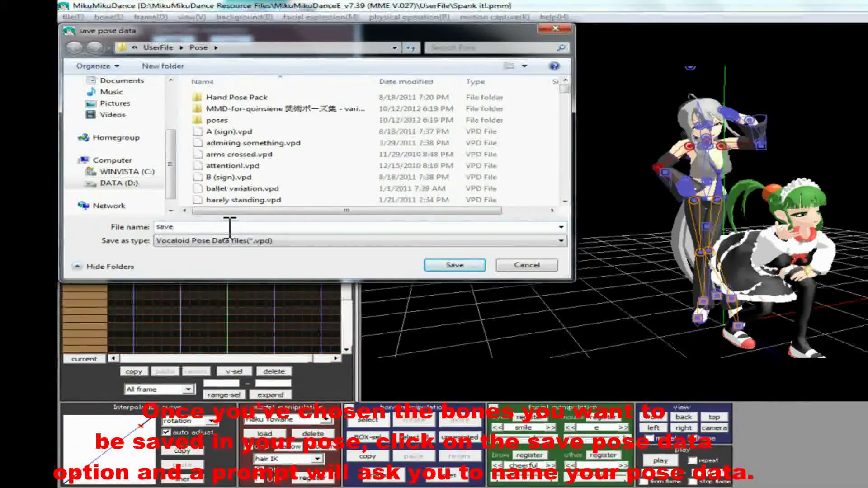
key(Return)
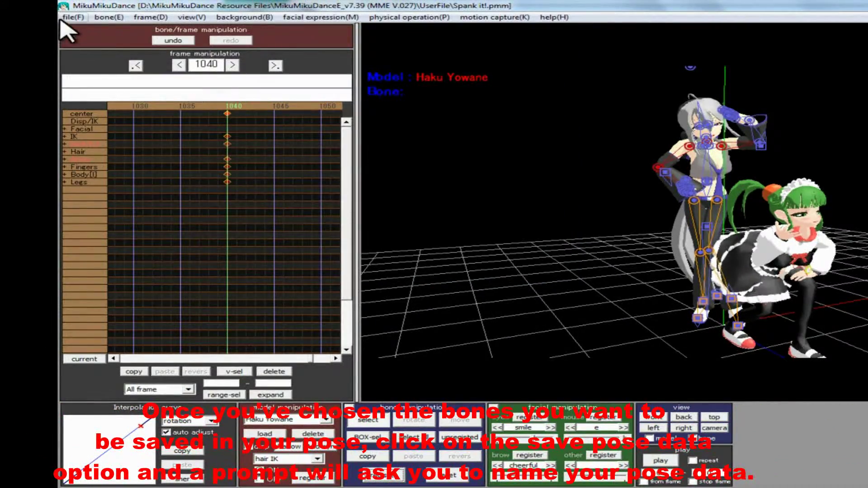
- Start a new project and load the Baby Miku model into the scene
click(73, 17)
click(79, 27)
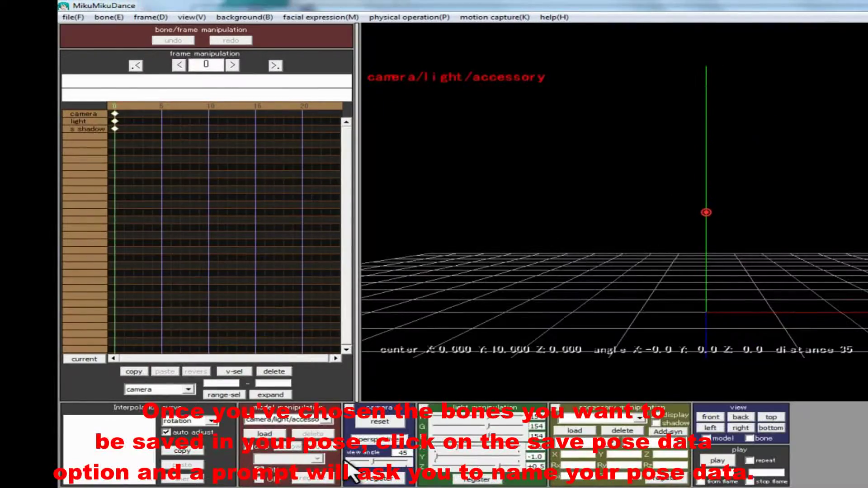
click(271, 420)
click(264, 435)
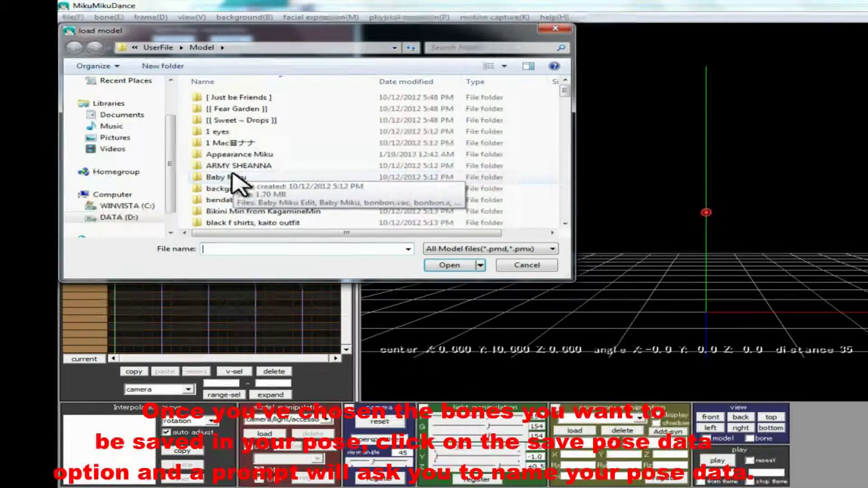
double_click(232, 177)
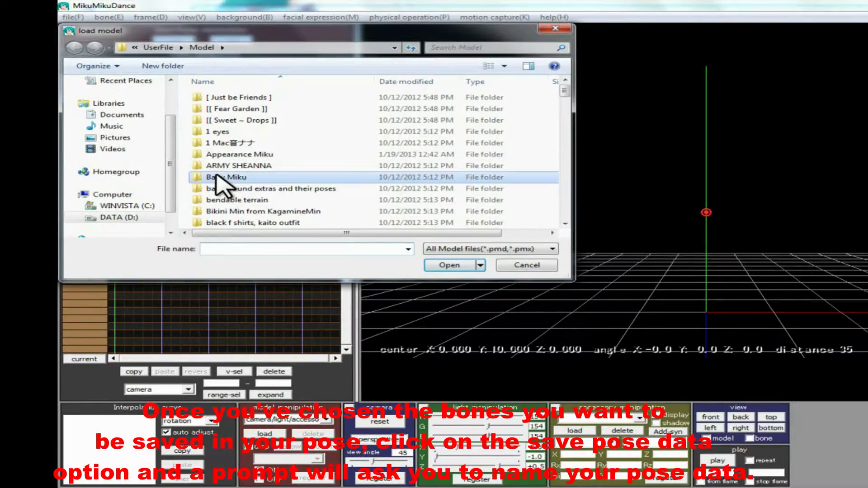
click(228, 110)
double_click(228, 109)
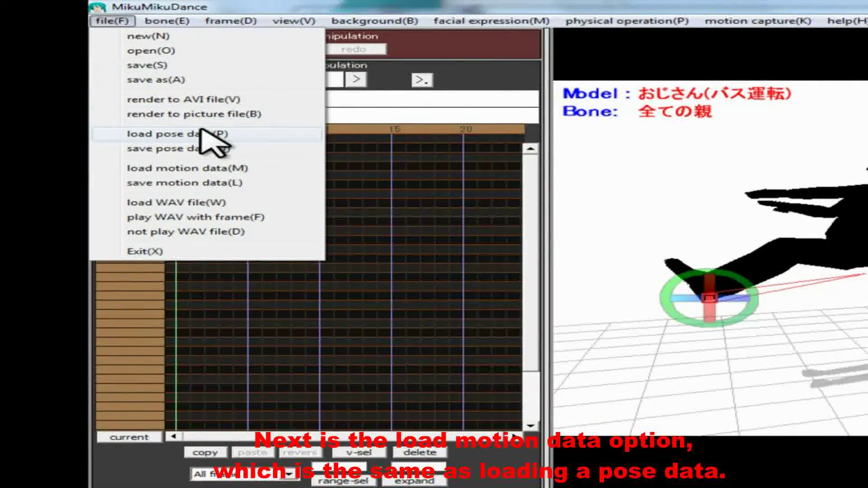
- Apply the '! Kaito Swim & Breath 0-940' motion to the model and play the animation
click(208, 168)
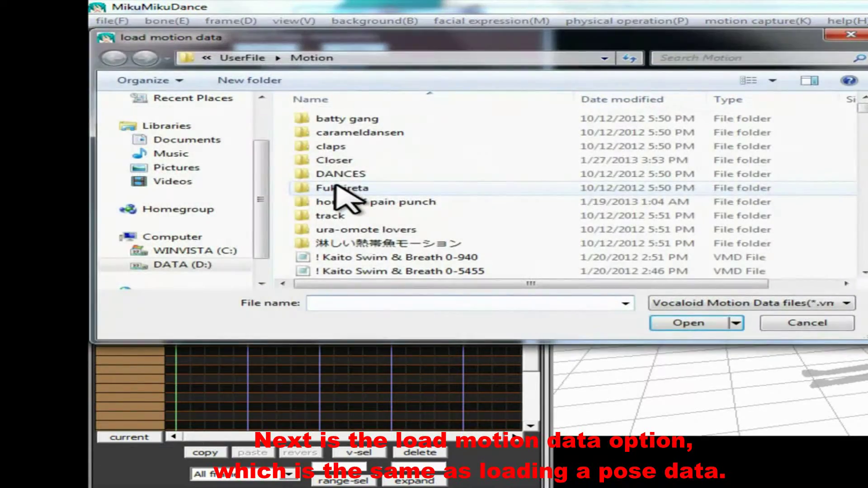
click(392, 256)
scroll(396, 260, down, 2)
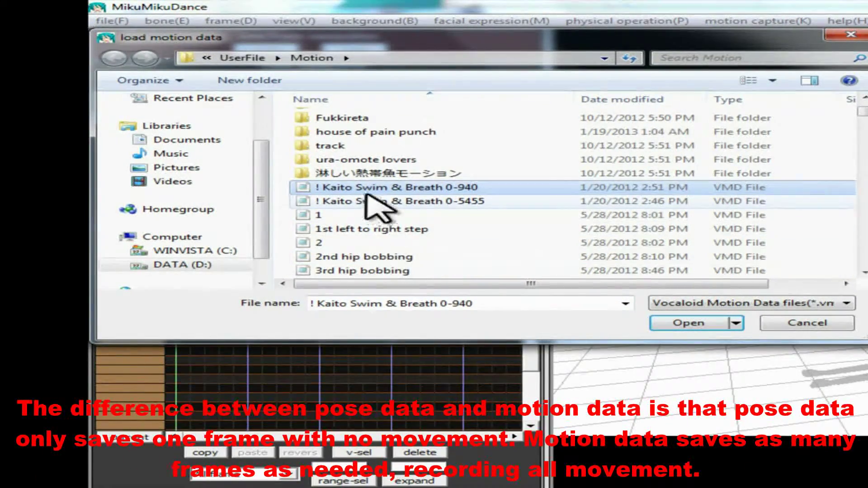
double_click(378, 189)
key(Return)
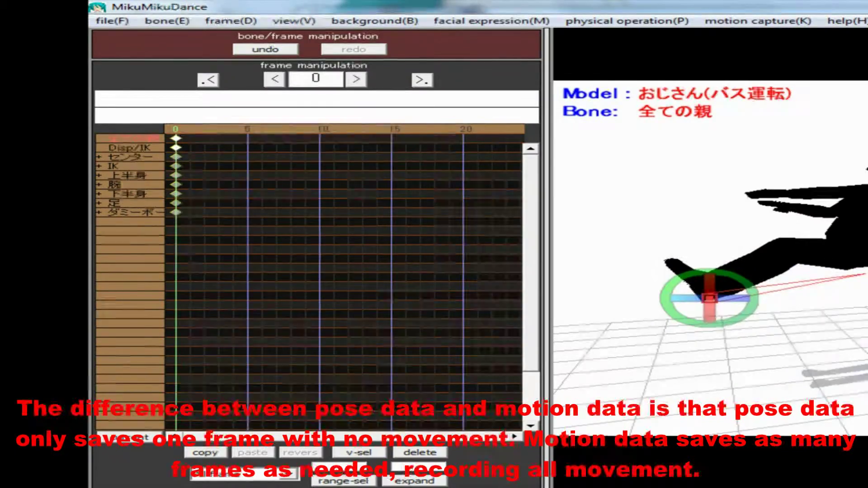
key(space)
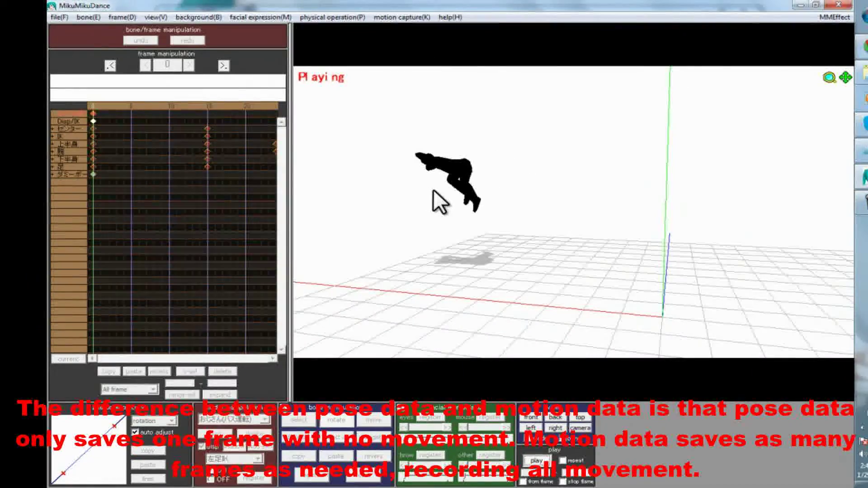
right_drag(403, 167, 429, 170)
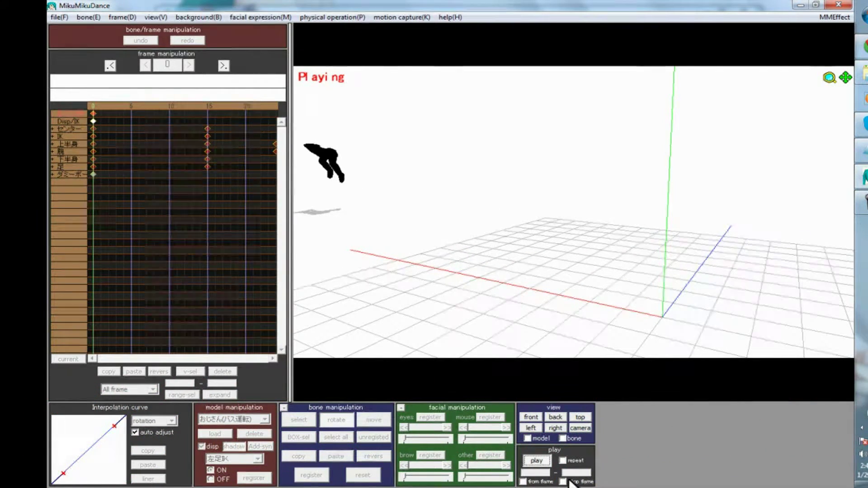
- Stop playback, raise the model's left arm, and register left-arm keyframes around frame 15
click(536, 460)
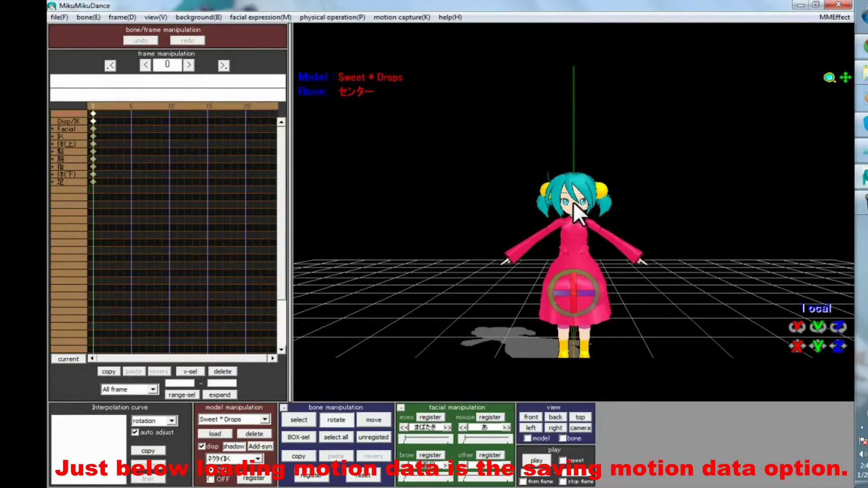
drag(583, 221, 603, 212)
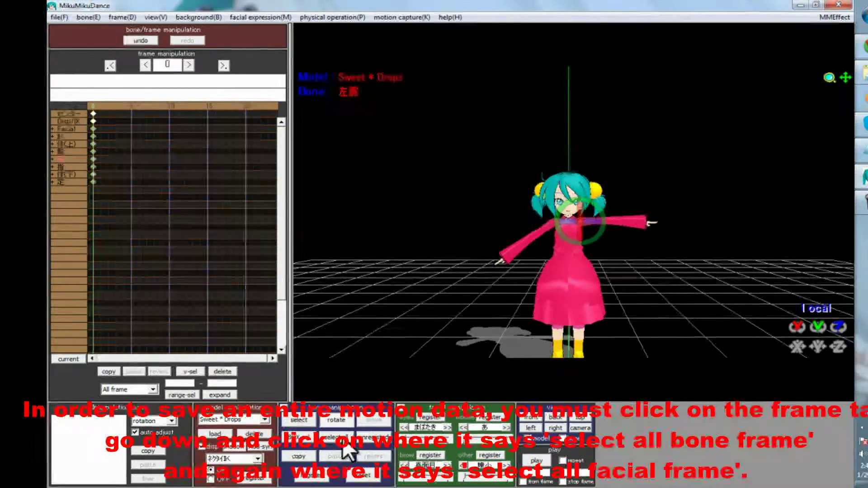
click(311, 476)
key(Right)
key(Right)
key(Right)
key(Right)
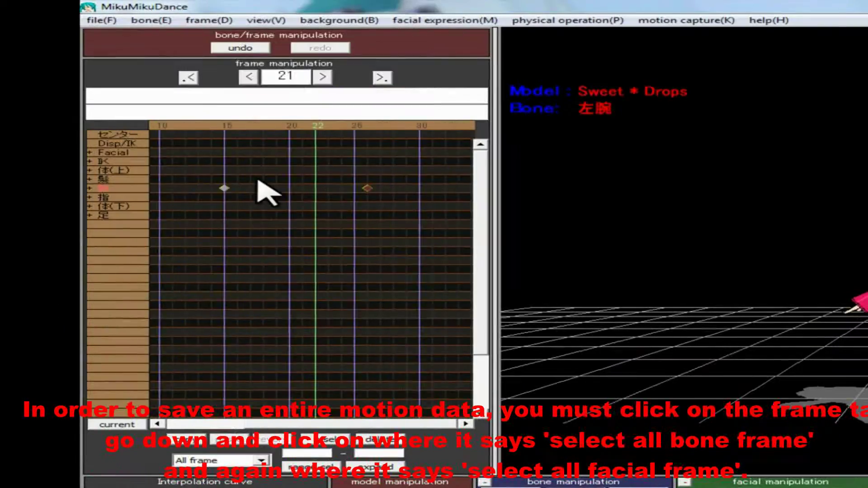
click(161, 166)
key(Right)
key(Right)
key(Right)
key(Right)
key(Right)
key(Right)
key(Right)
key(Right)
key(Right)
key(Right)
key(Right)
key(Right)
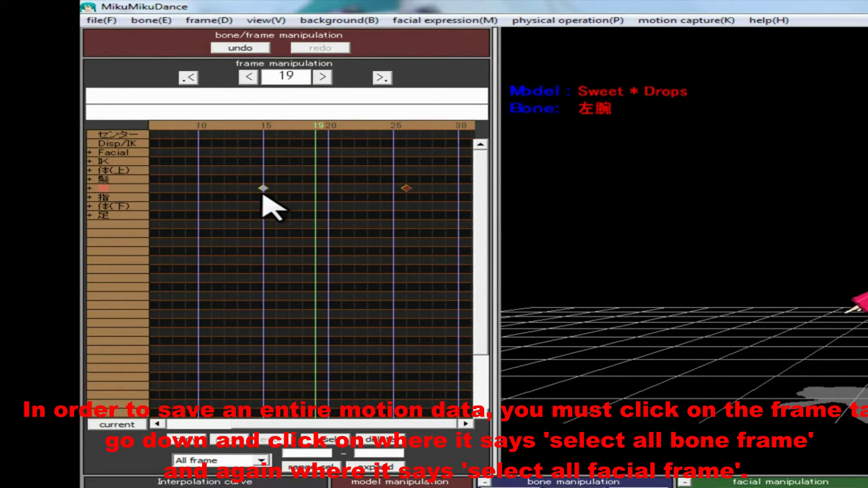
- Select all bone and facial keyframes and save them as motion data
click(103, 20)
mouse_move(209, 20)
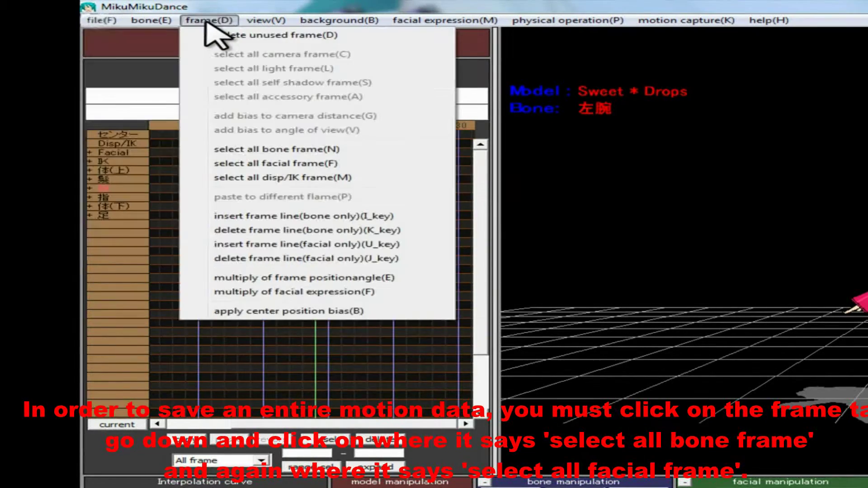
click(271, 149)
drag(232, 185, 405, 234)
click(209, 20)
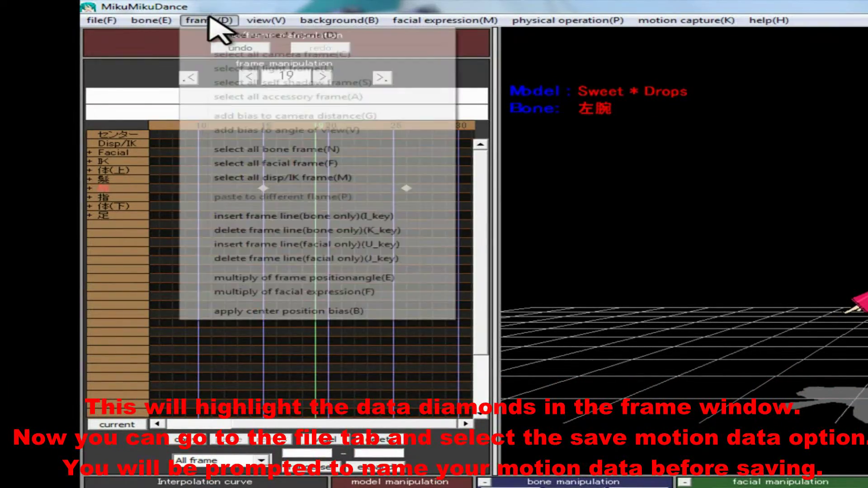
click(261, 150)
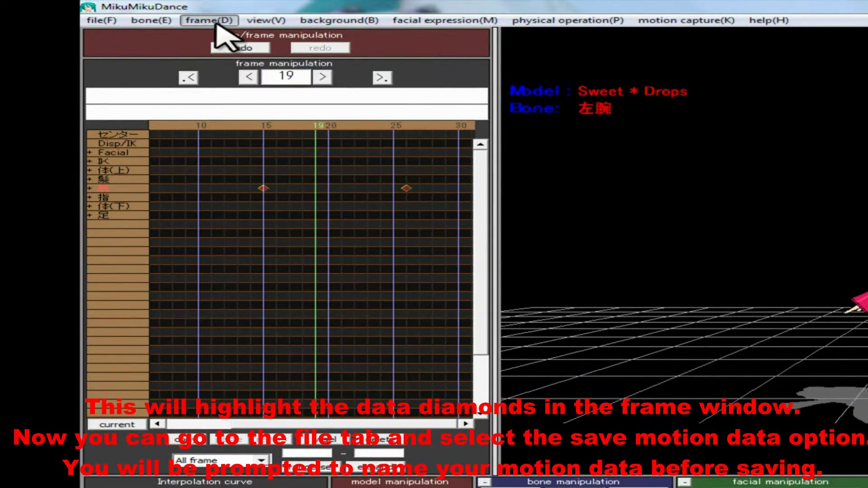
click(209, 19)
click(273, 163)
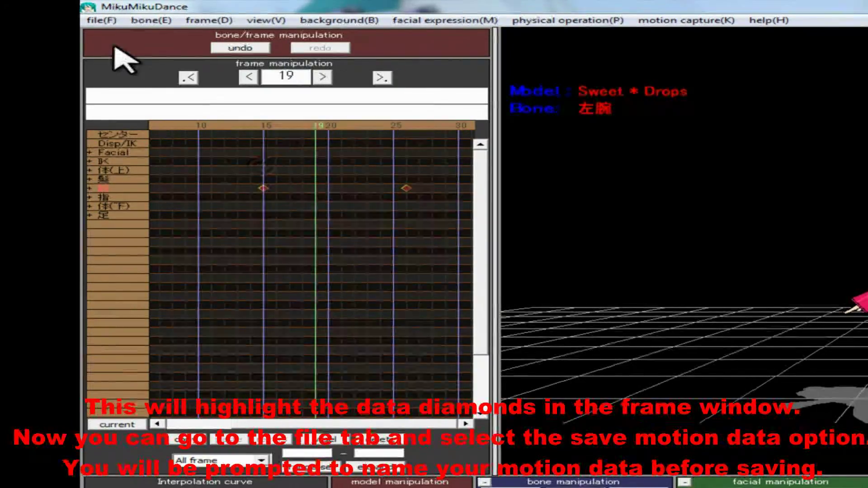
click(101, 20)
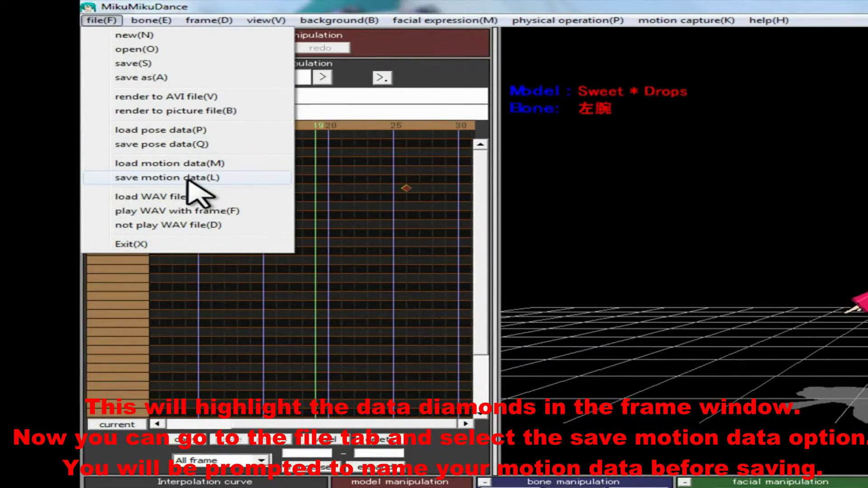
click(188, 178)
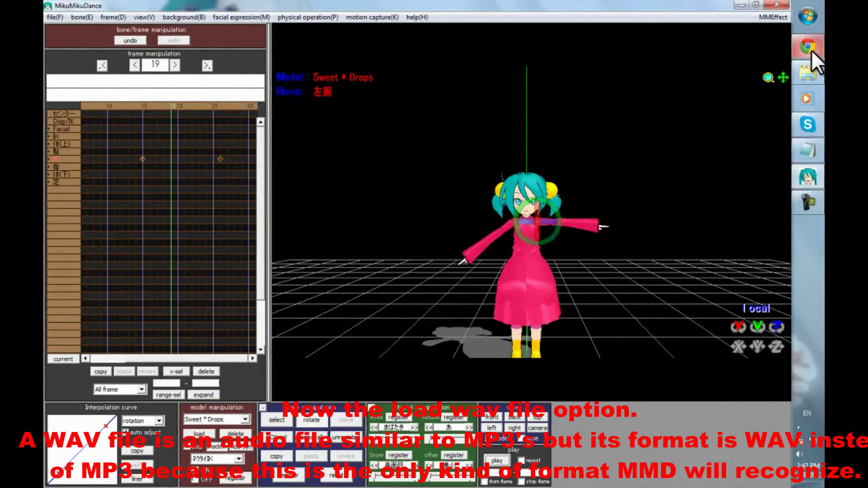
- Try loading the interface tutorial MP3 from the Desktop as WAV audio and dismiss the not-WAVE(PCM) error
click(54, 17)
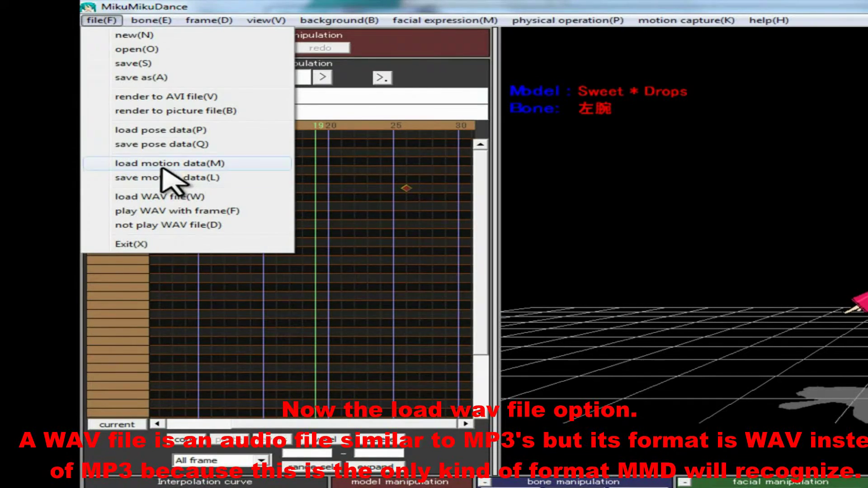
click(172, 197)
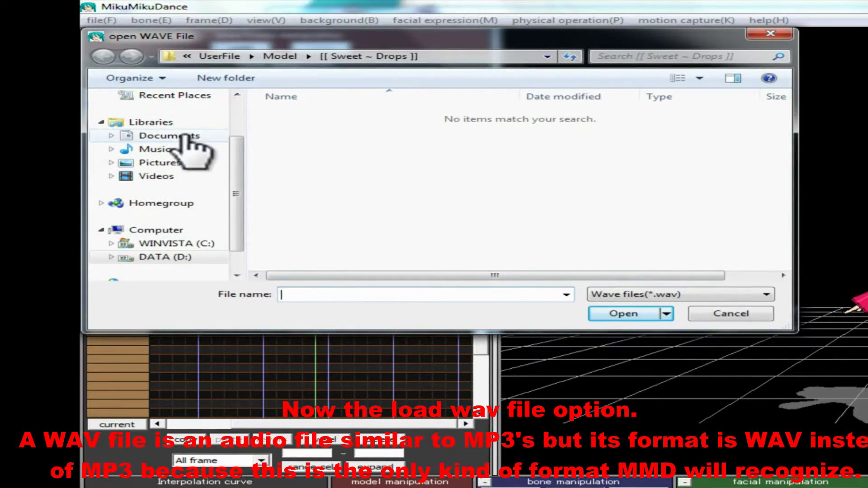
scroll(194, 145, up, 2)
click(166, 116)
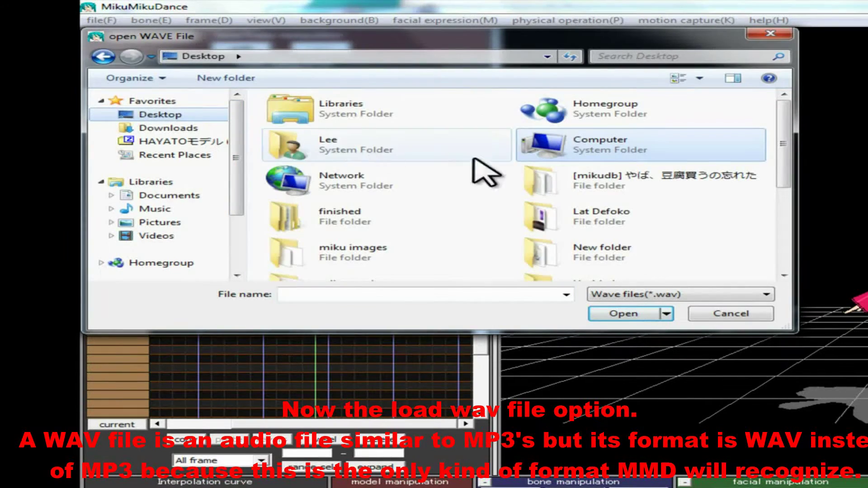
scroll(475, 222, down, 5)
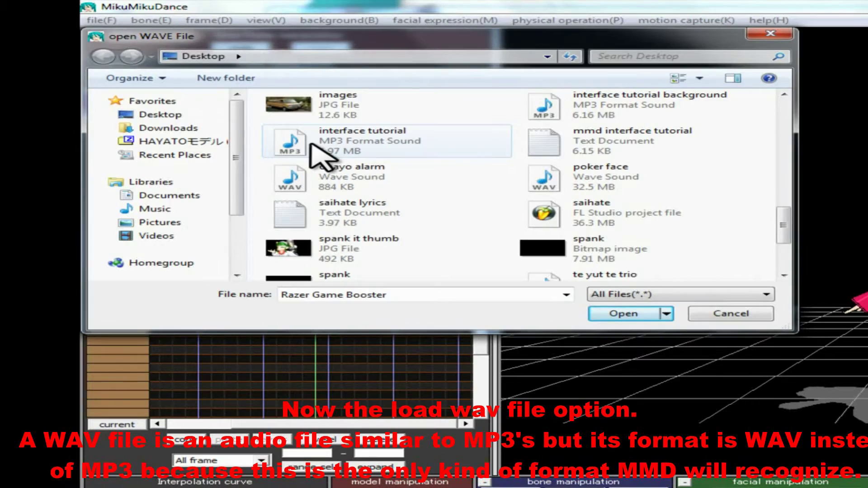
double_click(316, 144)
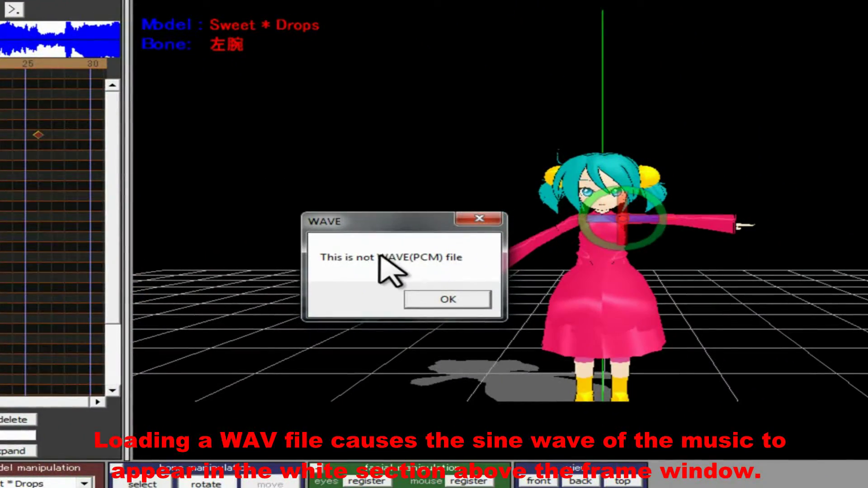
click(462, 303)
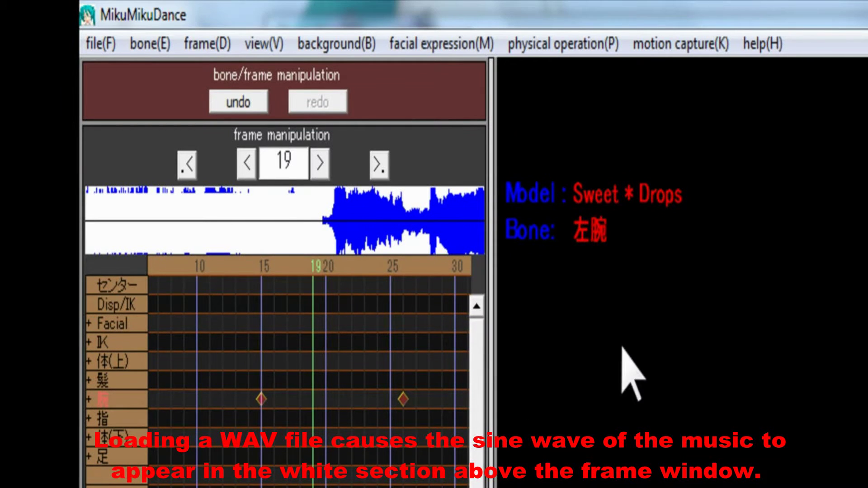
- Step the frames between 0 and 19, retry opening the MP3, and dismiss the same error
key(Left)
key(Left)
key(Left)
key(Left)
key(Left)
key(Left)
key(Left)
key(Left)
key(Left)
key(Left)
key(Left)
key(Left)
key(Left)
key(Left)
key(Left)
key(Left)
key(Left)
key(Left)
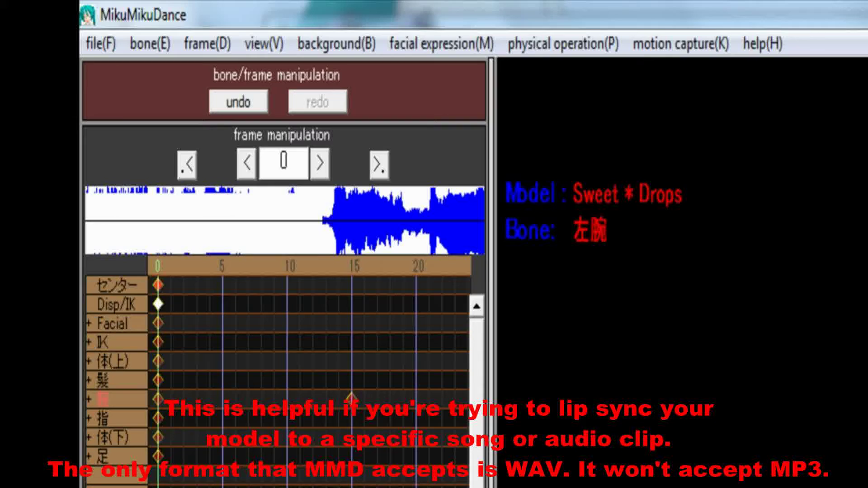
key(Right)
key(Right)
key(Right)
key(Right)
key(Right)
key(Right)
key(Right)
key(Right)
key(Right)
key(Right)
key(Right)
key(Right)
key(Right)
key(Right)
key(Right)
key(Right)
key(Right)
key(Right)
key(Right)
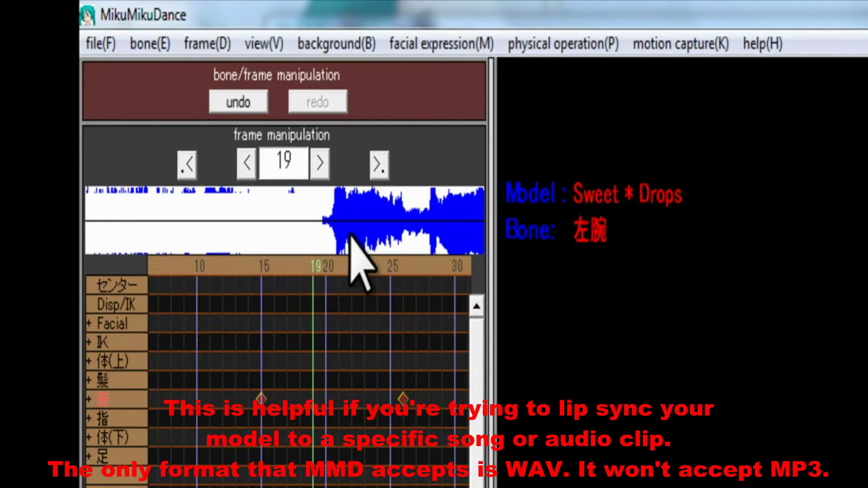
key(Left)
key(Left)
key(Left)
key(Left)
key(Left)
key(Left)
key(Left)
key(Left)
key(Left)
key(Left)
key(Left)
key(Left)
key(Left)
key(Left)
key(Left)
key(Left)
key(Left)
key(Left)
key(Left)
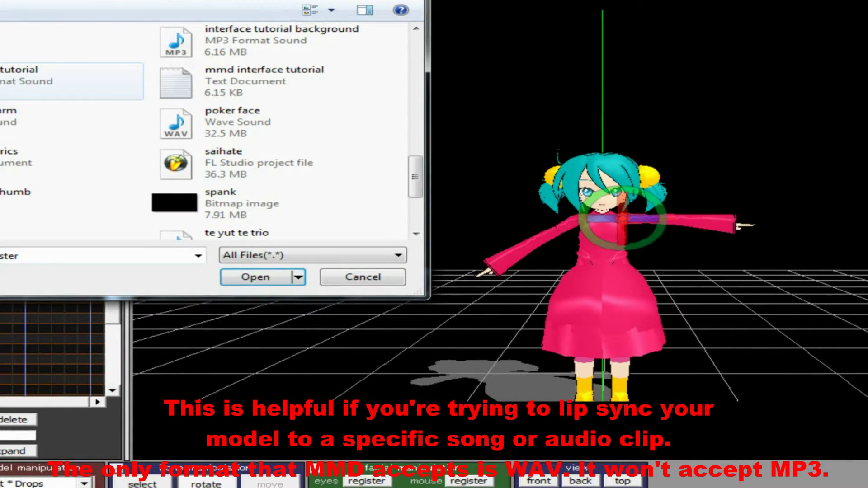
key(Return)
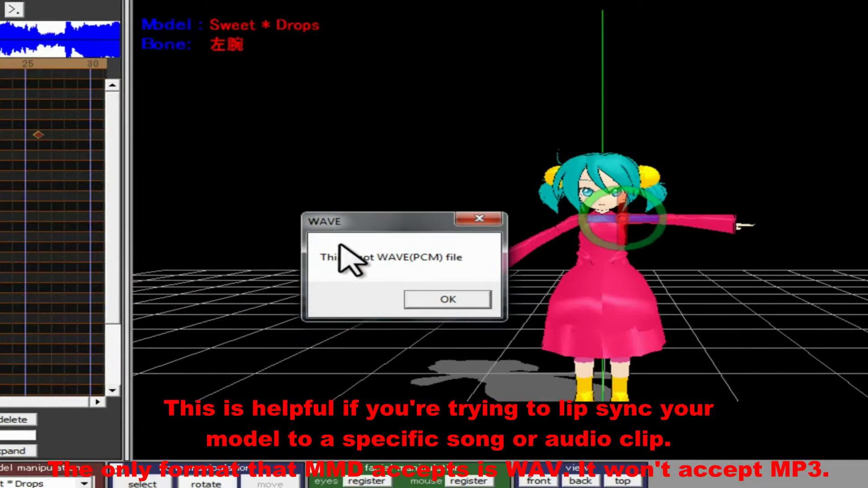
click(449, 296)
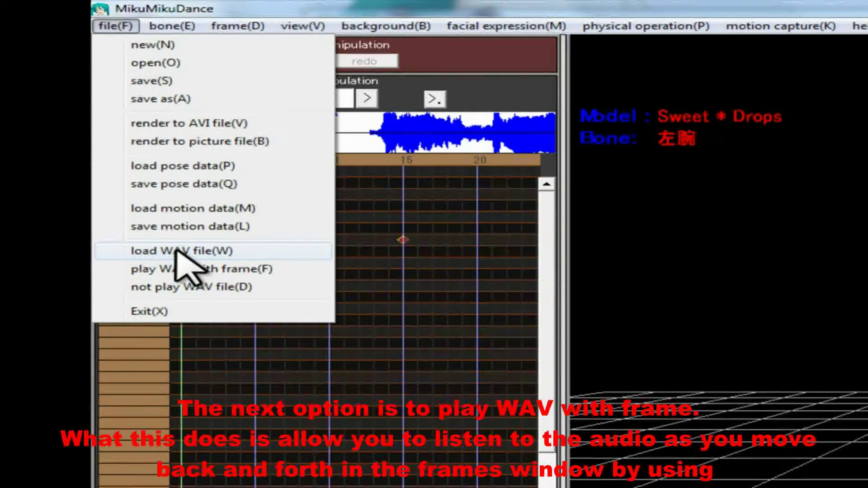
- Load a WAV file from an audio folder so its waveform appears above the timeline
click(172, 252)
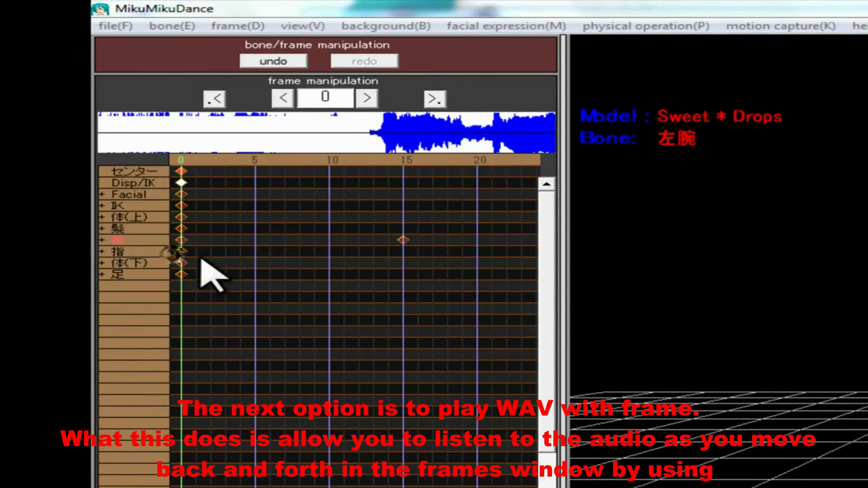
double_click(417, 297)
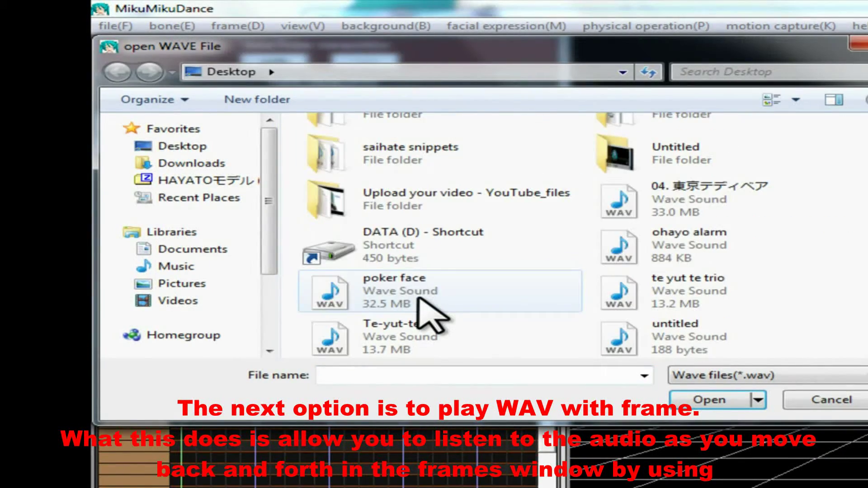
double_click(628, 251)
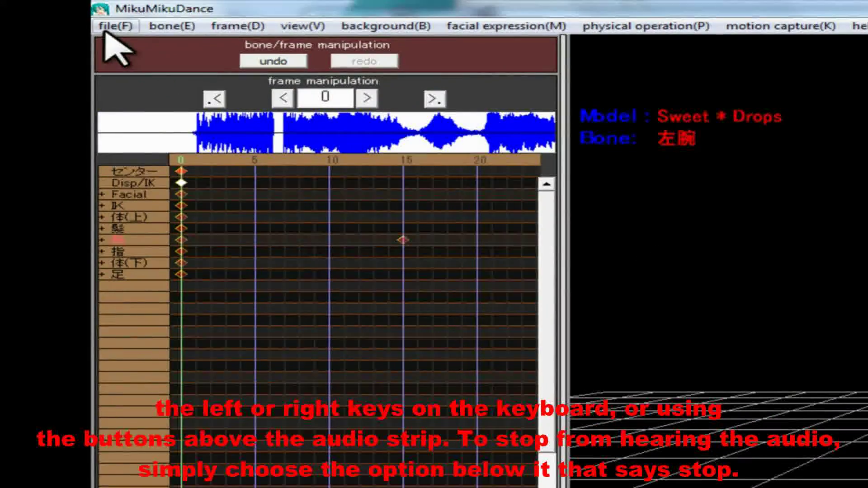
- Enable play WAV with frame, step forward through frames to hear it, then disable it
click(113, 26)
click(179, 270)
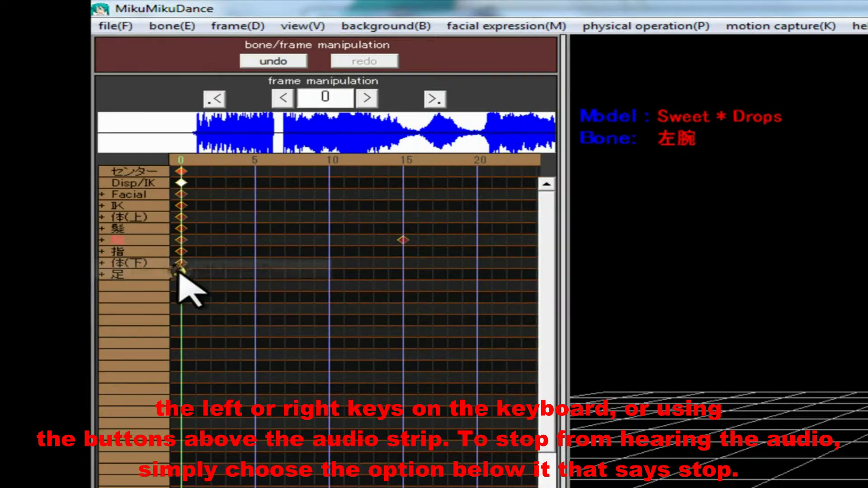
key(Right)
key(Right)
key(Right)
key(Right)
key(Right)
key(Right)
key(Right)
key(Right)
key(Right)
key(Right)
key(Right)
key(Right)
key(Right)
key(Right)
key(Right)
key(Right)
key(Right)
key(Right)
key(Right)
key(Right)
key(Right)
key(Right)
key(Right)
key(Right)
key(Right)
key(Right)
key(Right)
key(Right)
key(Right)
key(Right)
key(Right)
key(Right)
key(Right)
key(Right)
key(Right)
key(Right)
key(Right)
key(Right)
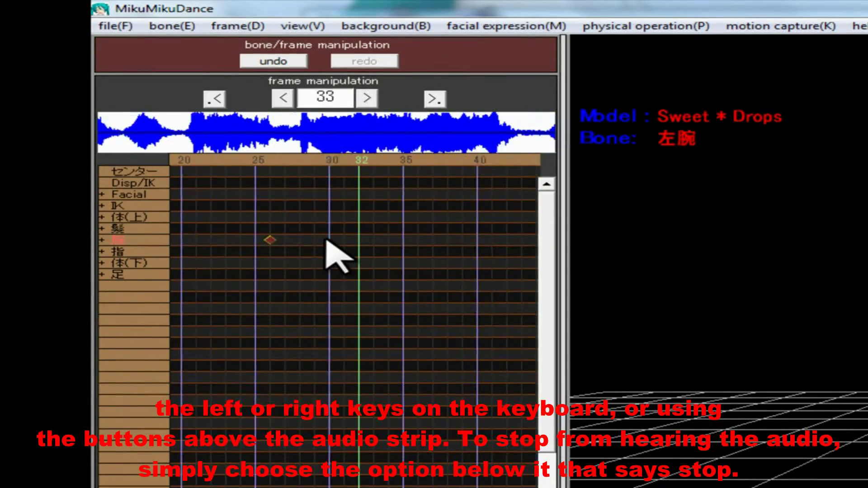
key(Right)
key(Right)
key(Right)
key(Right)
key(Right)
key(Right)
key(Right)
key(Right)
key(Right)
key(Right)
key(Right)
key(Right)
key(Right)
key(Right)
key(Right)
key(Right)
key(Right)
key(Right)
key(Right)
key(Right)
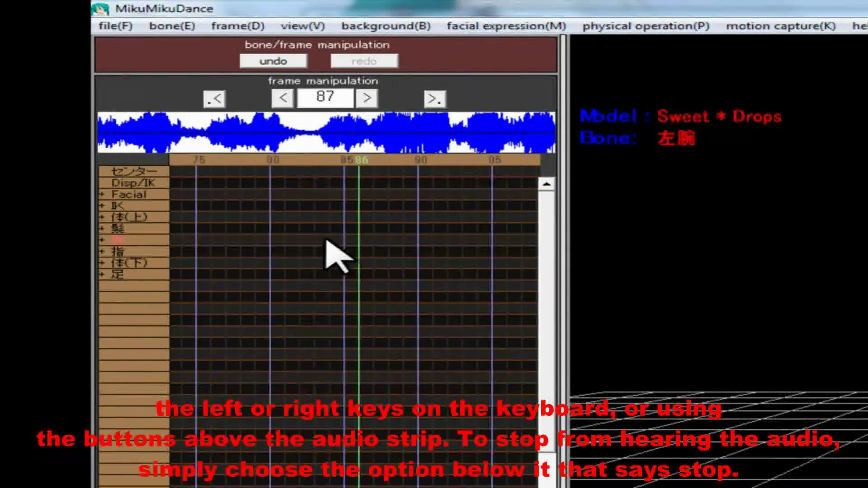
key(Right)
key(Right)
key(Right)
key(Right)
key(Right)
key(Right)
key(Right)
key(Right)
key(Right)
key(Right)
key(Right)
key(Right)
key(Right)
key(Right)
key(Right)
key(Right)
key(Right)
key(Right)
key(Right)
key(Right)
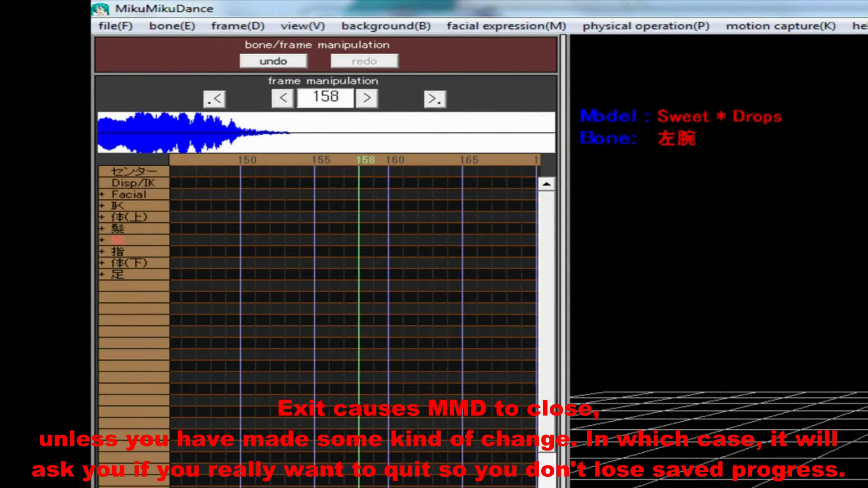
click(119, 27)
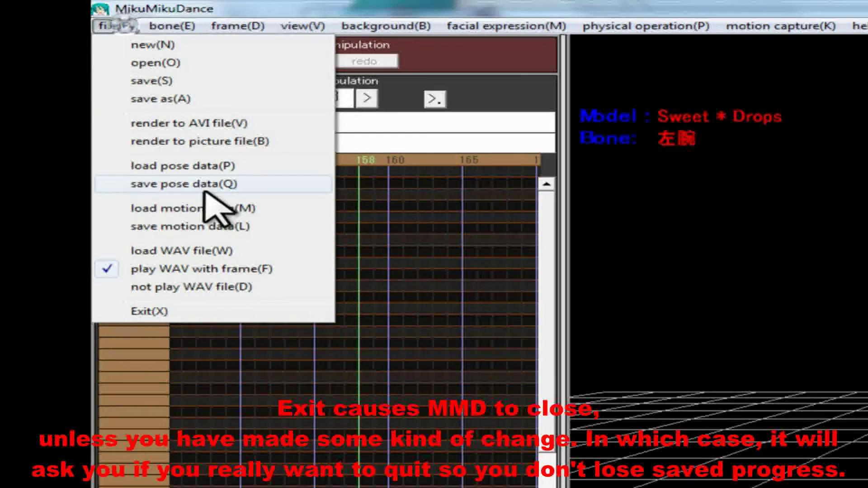
click(183, 270)
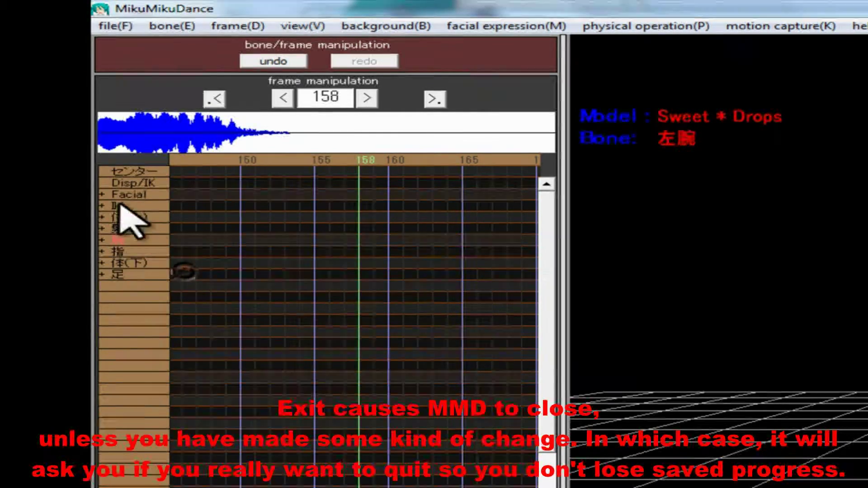
- Exit MikuMikuDance with Alt+F4, bringing up the unsaved-changes quit warning
click(116, 25)
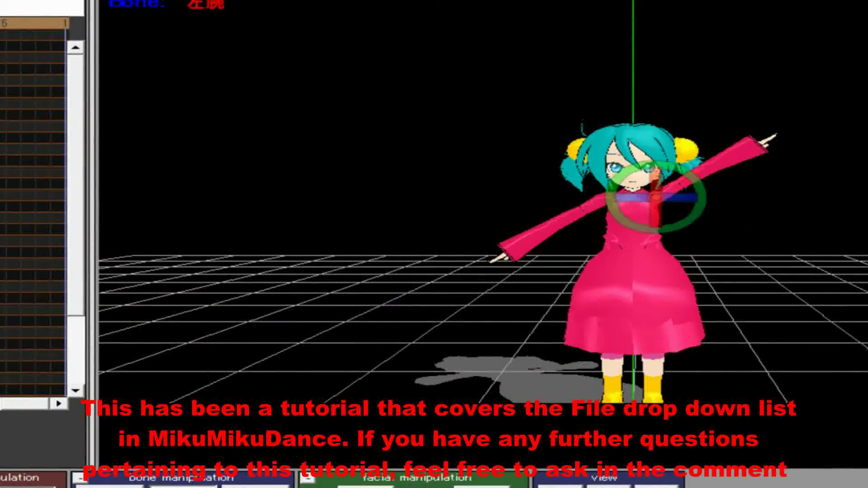
key(alt+F4)
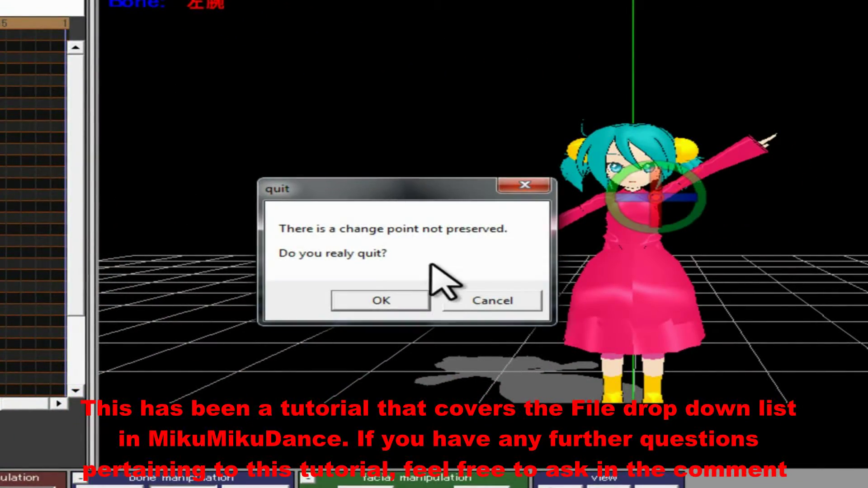